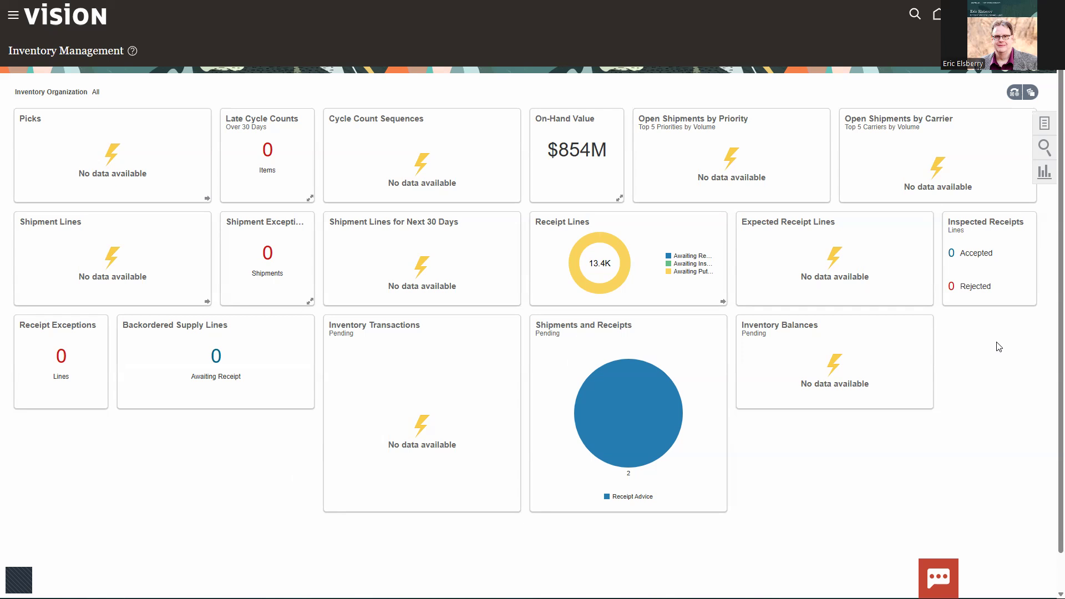
Step: Open Inventory Transactions for Atlanta and filter the transaction date from 3/1/25 to 3/15/25
{"action": "left_click", "coordinate": [1046, 126]}
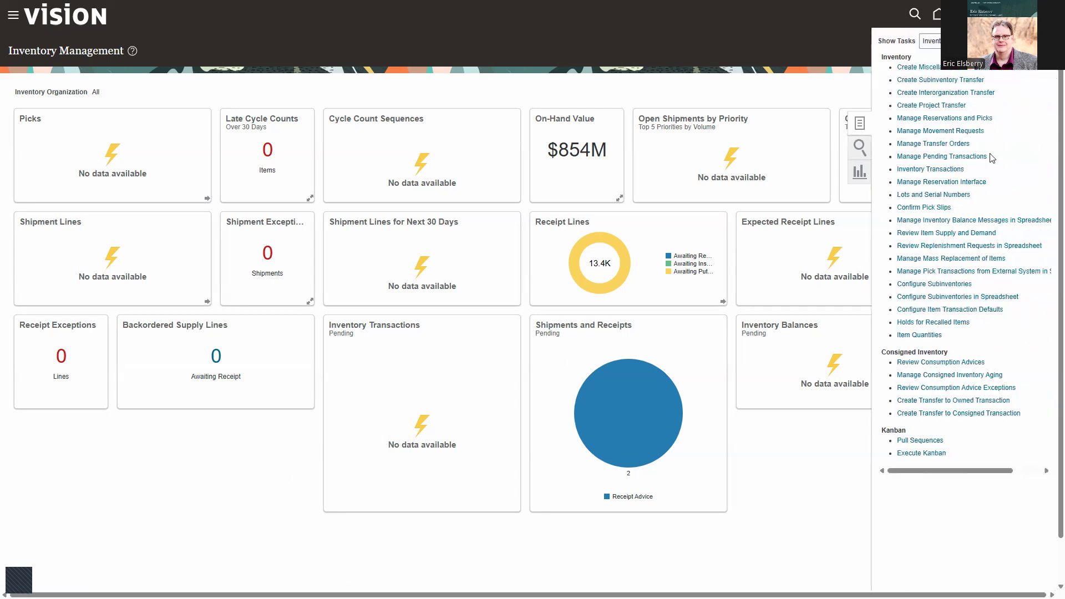
{"action": "left_click", "coordinate": [928, 172]}
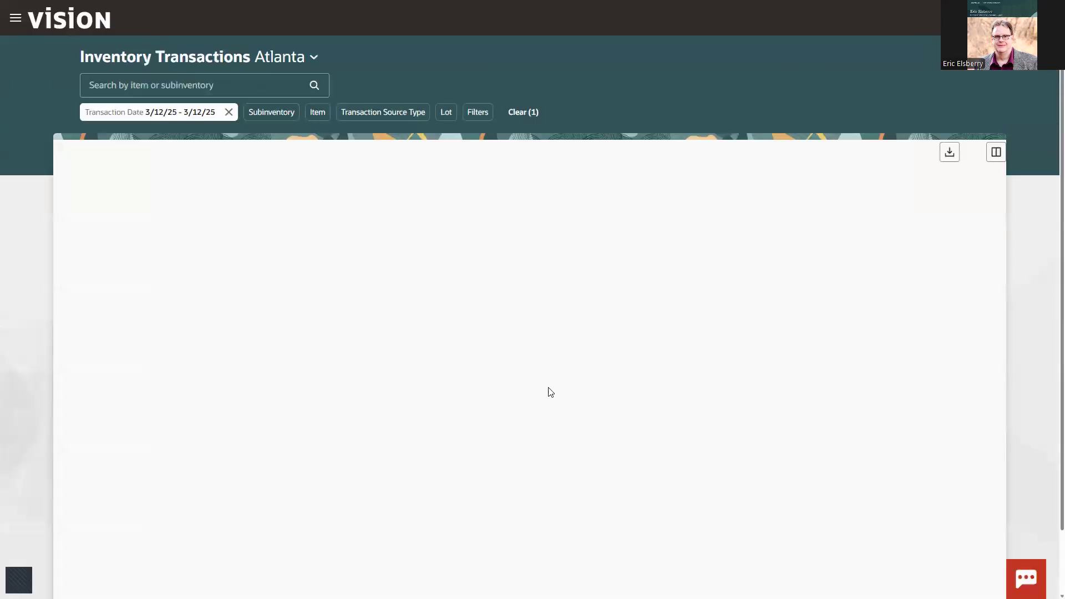
{"action": "left_click", "coordinate": [229, 111]}
{"action": "left_click", "coordinate": [139, 116]}
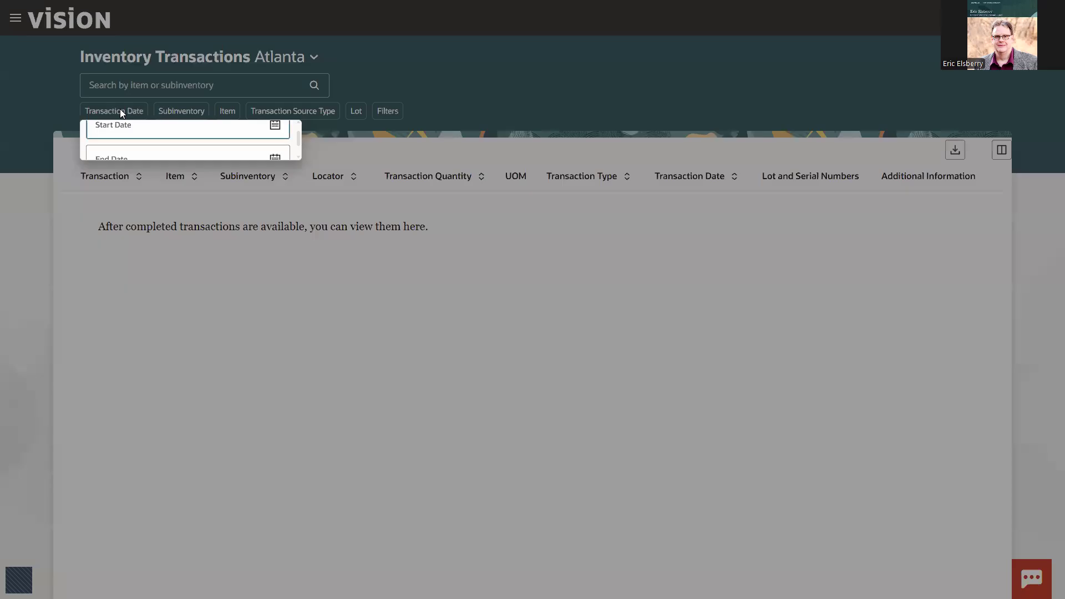
{"action": "left_click", "coordinate": [280, 140]}
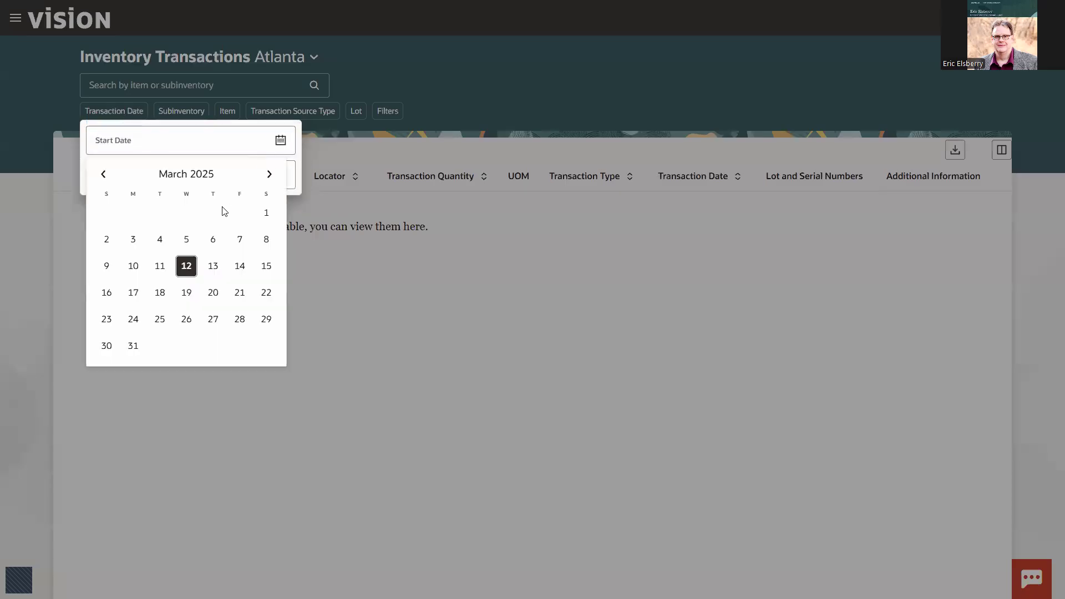
{"action": "left_click", "coordinate": [268, 214]}
{"action": "left_click", "coordinate": [280, 175]}
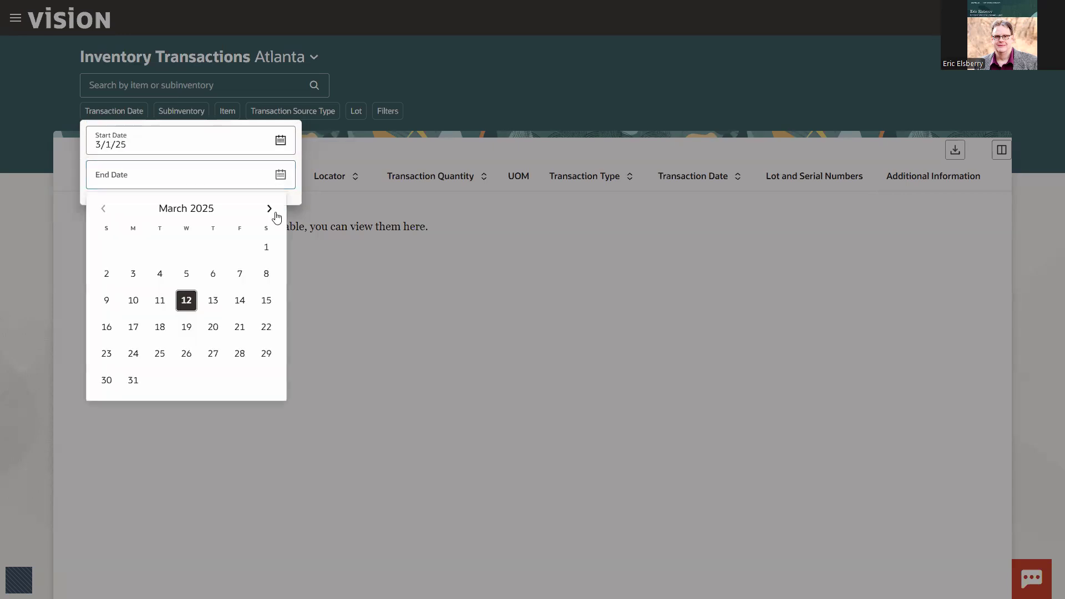
{"action": "left_click", "coordinate": [265, 301]}
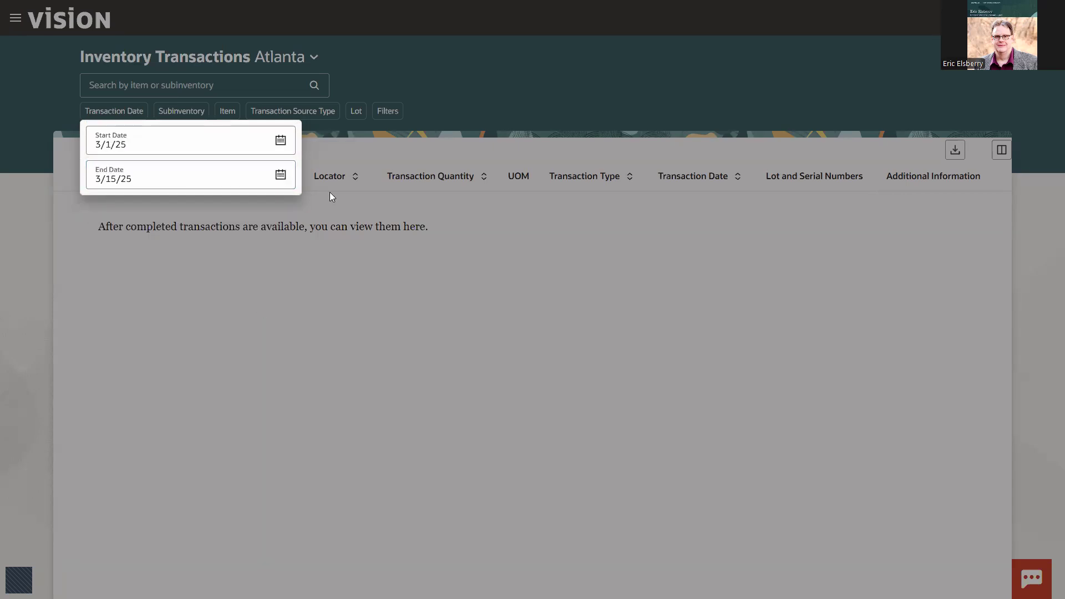
{"action": "left_click", "coordinate": [368, 83]}
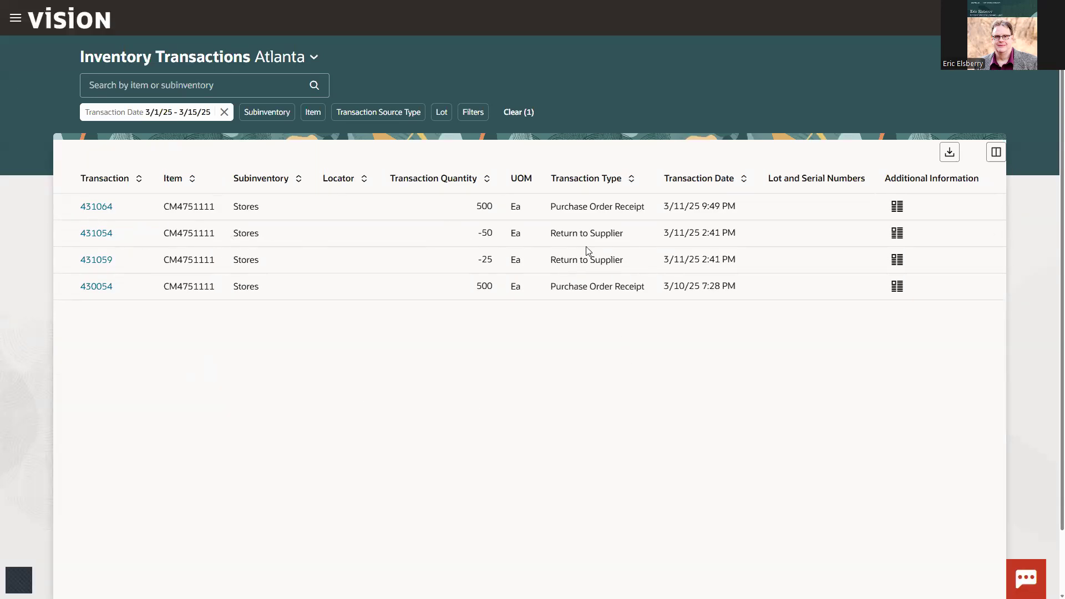
Step: Add the Purchase Order column to the transactions table and highlight the purchase order of the newest transaction
{"action": "left_click", "coordinate": [996, 153]}
{"action": "scroll", "coordinate": [482, 419], "scroll_direction": "down", "scroll_amount": 5}
{"action": "scroll", "coordinate": [477, 424], "scroll_direction": "down", "scroll_amount": 15}
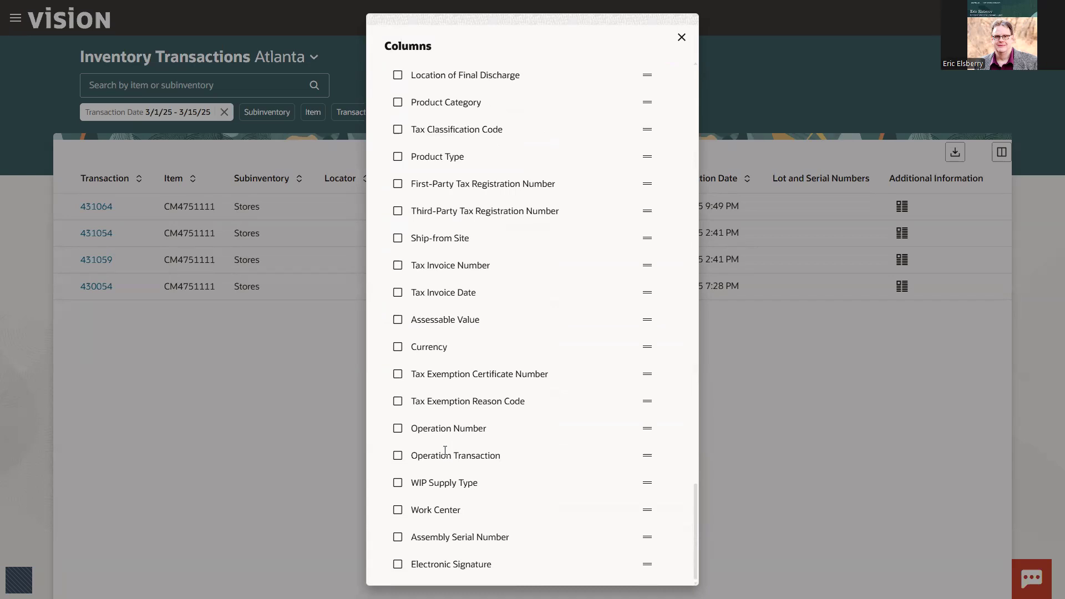
{"action": "scroll", "coordinate": [429, 453], "scroll_direction": "up", "scroll_amount": 8}
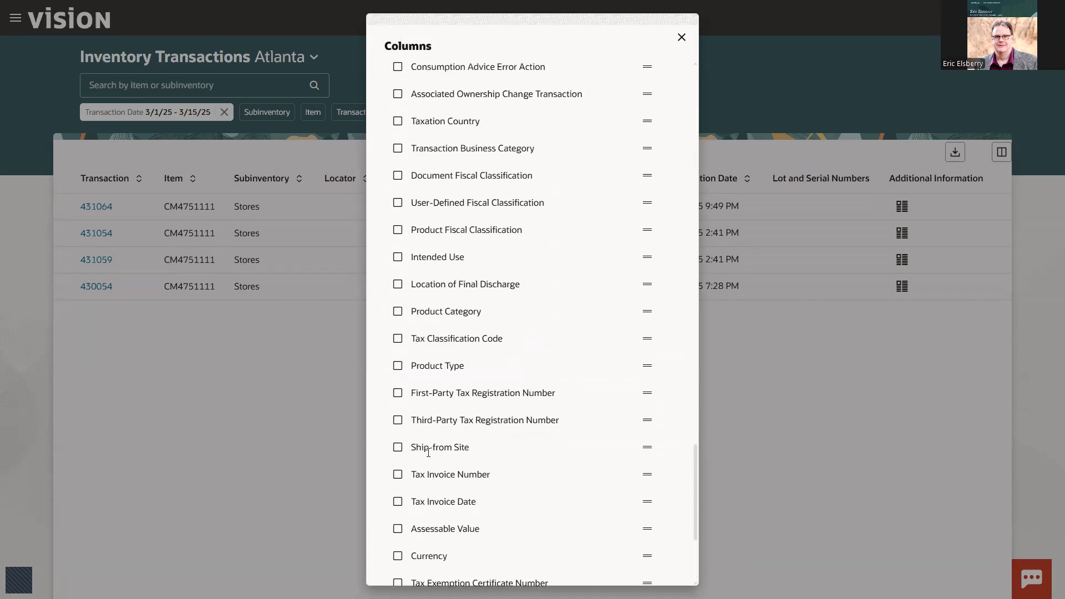
{"action": "left_click", "coordinate": [398, 138]}
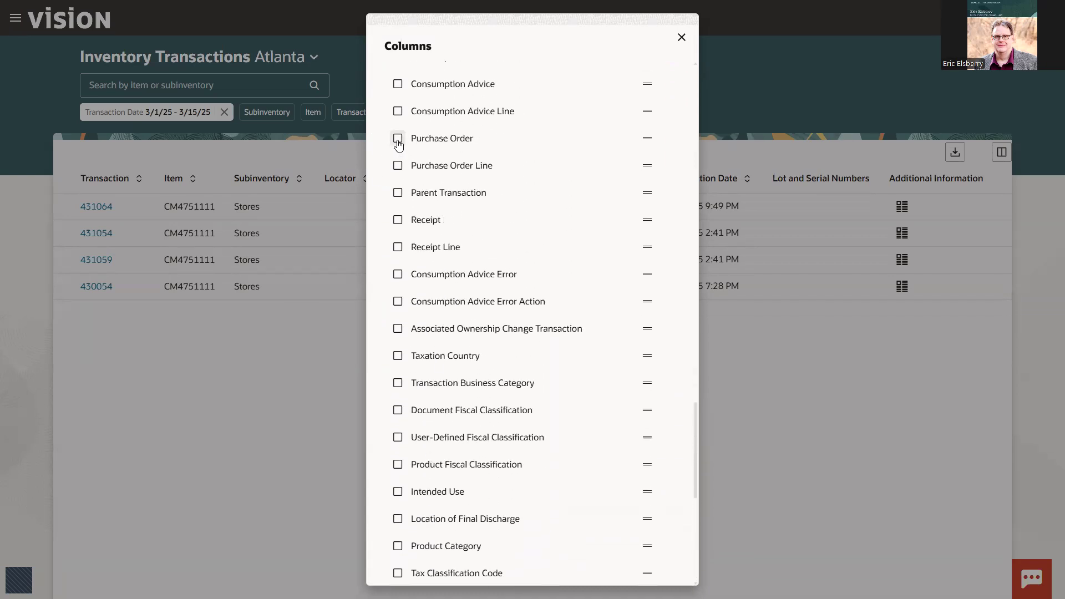
{"action": "left_click", "coordinate": [681, 37]}
{"action": "left_click_drag", "start_coordinate": [931, 206], "coordinate": [972, 209]}
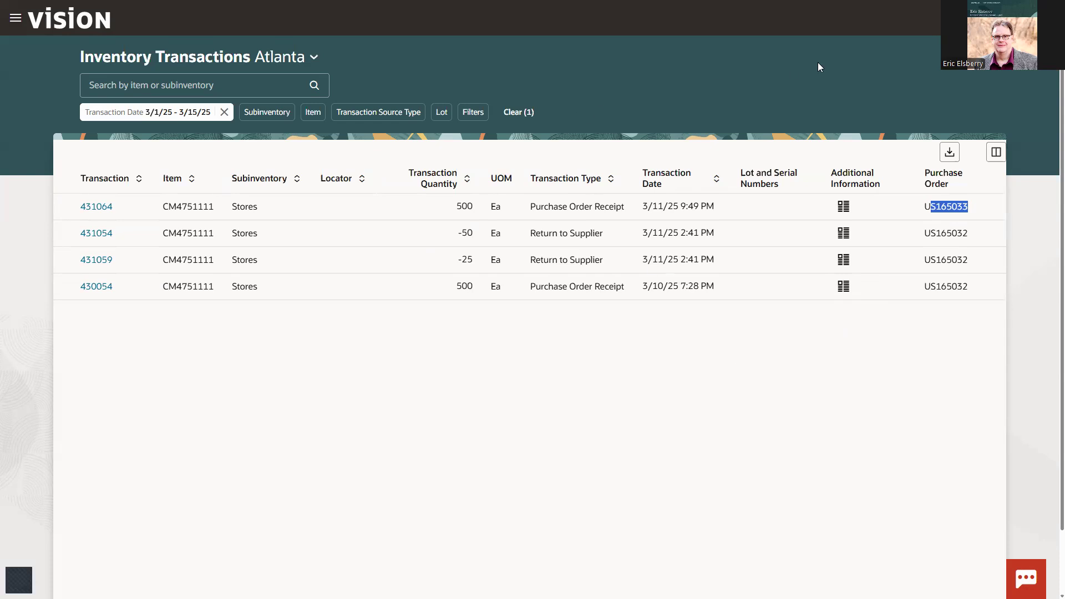
Step: Go back to Inventory Management from the home page and open Receiving Returns from the Receipts tasks
{"action": "left_click", "coordinate": [959, 18]}
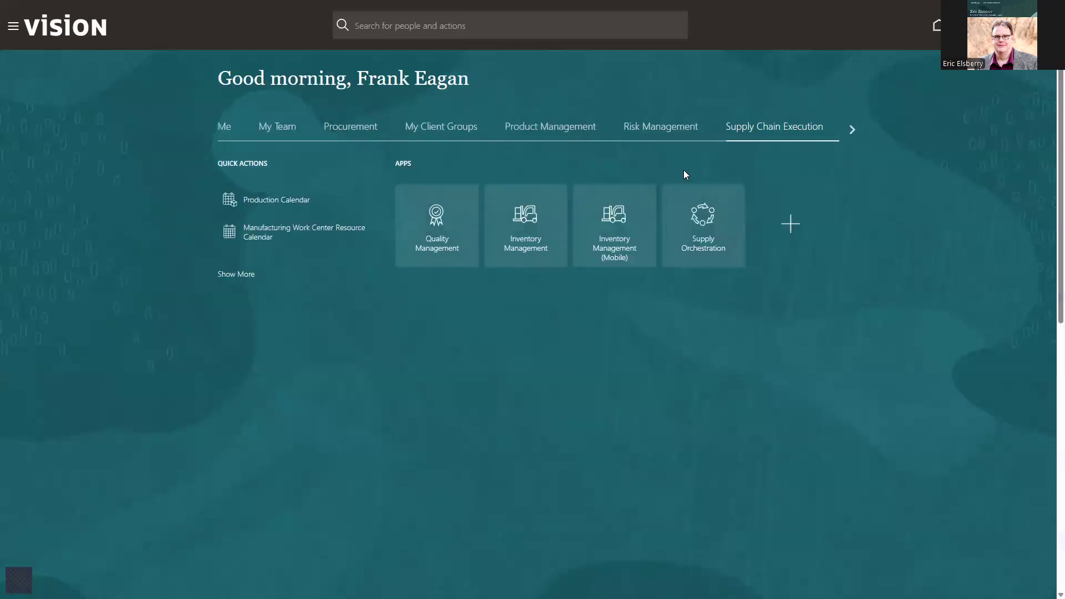
{"action": "left_click", "coordinate": [529, 220]}
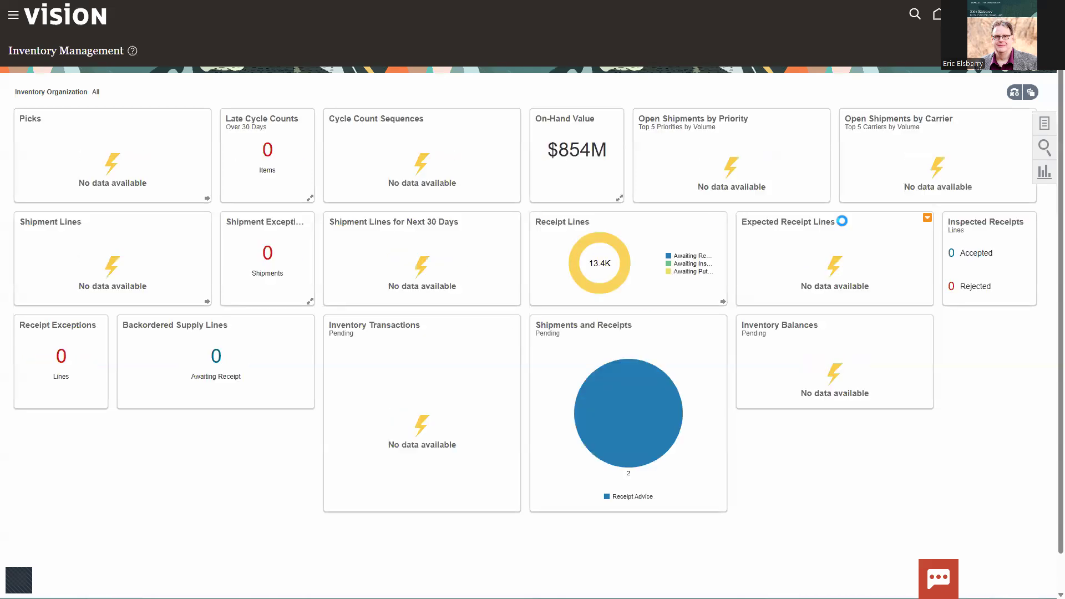
{"action": "left_click", "coordinate": [1045, 123]}
{"action": "left_click", "coordinate": [932, 41]}
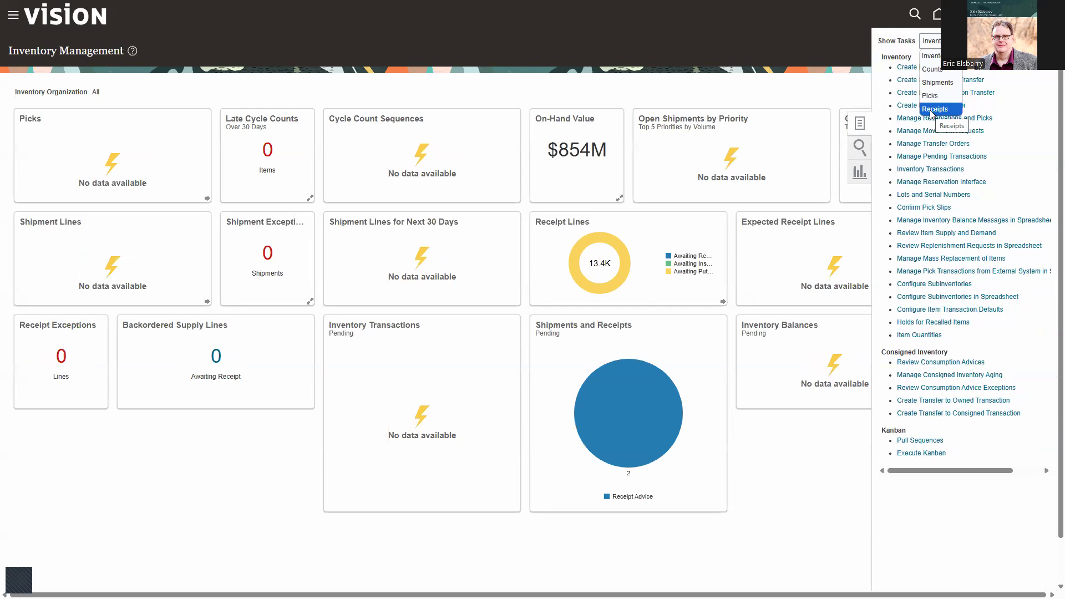
{"action": "left_click", "coordinate": [934, 109]}
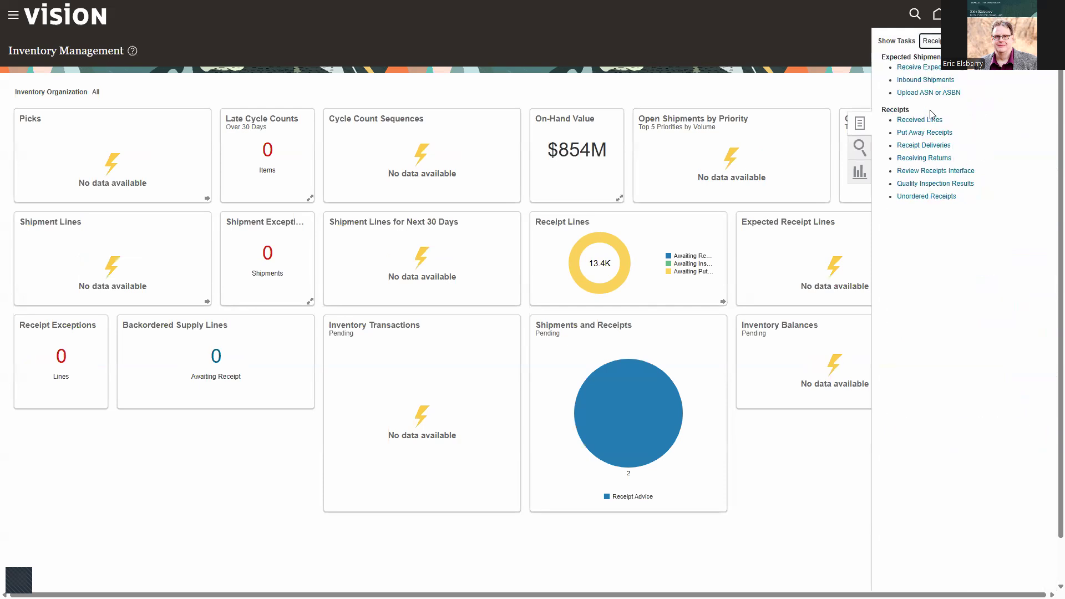
{"action": "left_click", "coordinate": [913, 159]}
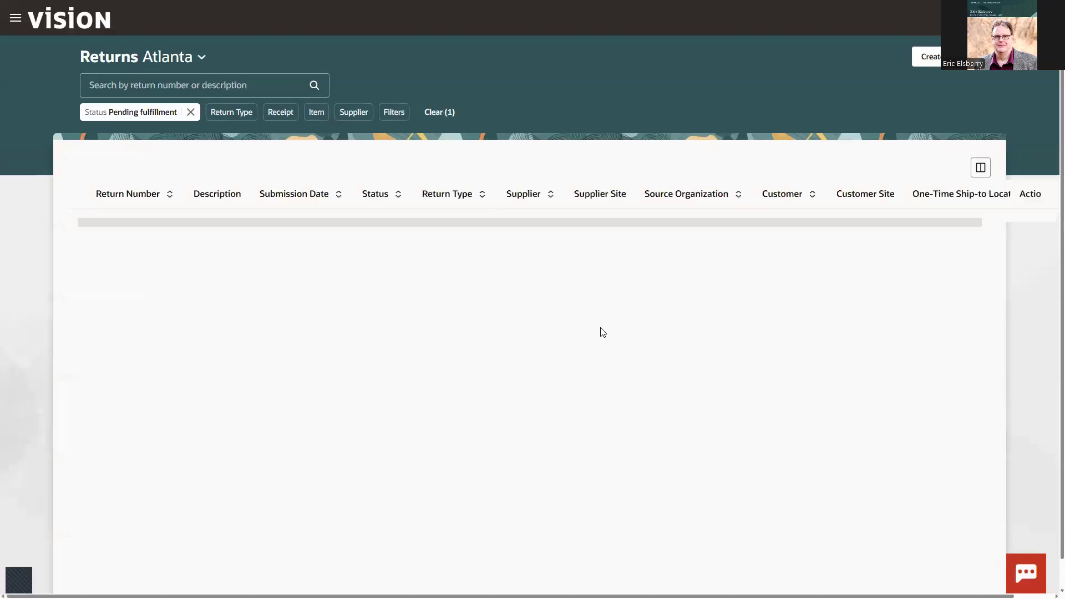
Step: Clear the Pending fulfillment status filter and create a new return with the return type Supplier
{"action": "left_click", "coordinate": [190, 112]}
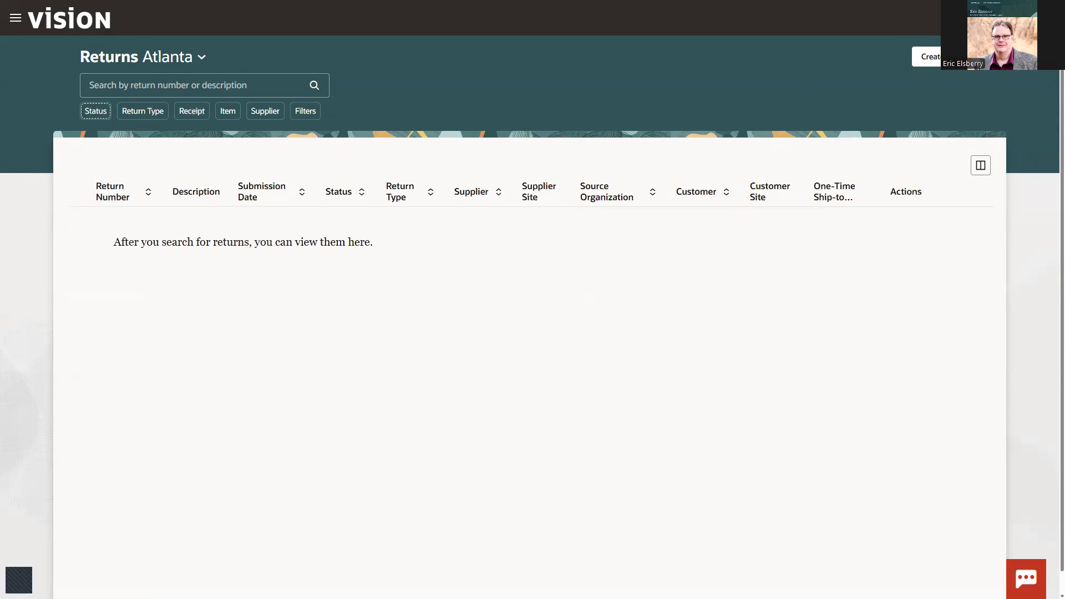
{"action": "left_click", "coordinate": [925, 57]}
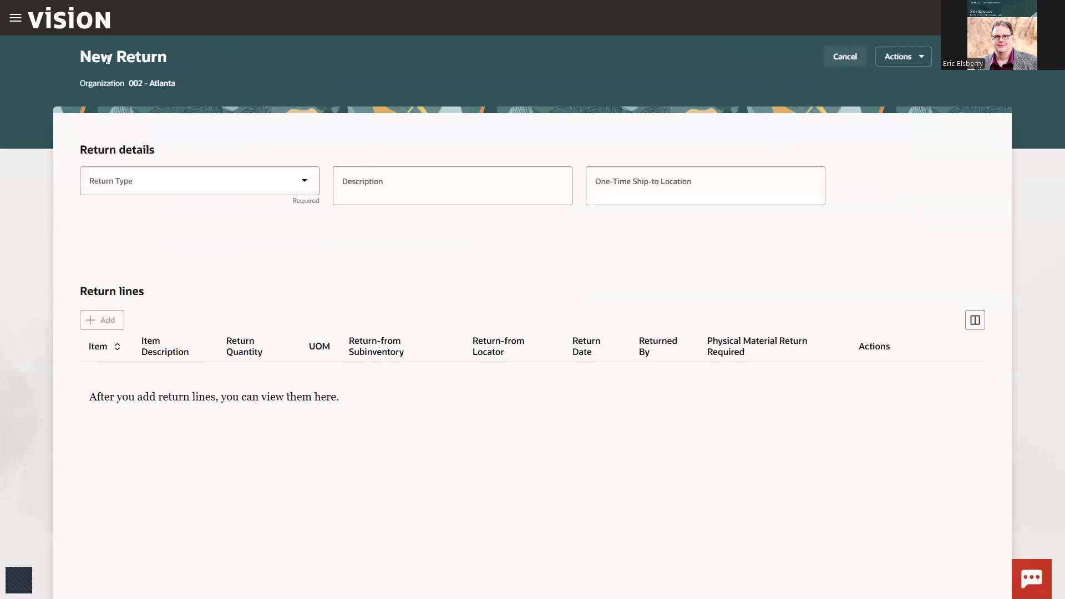
{"action": "left_click", "coordinate": [309, 187]}
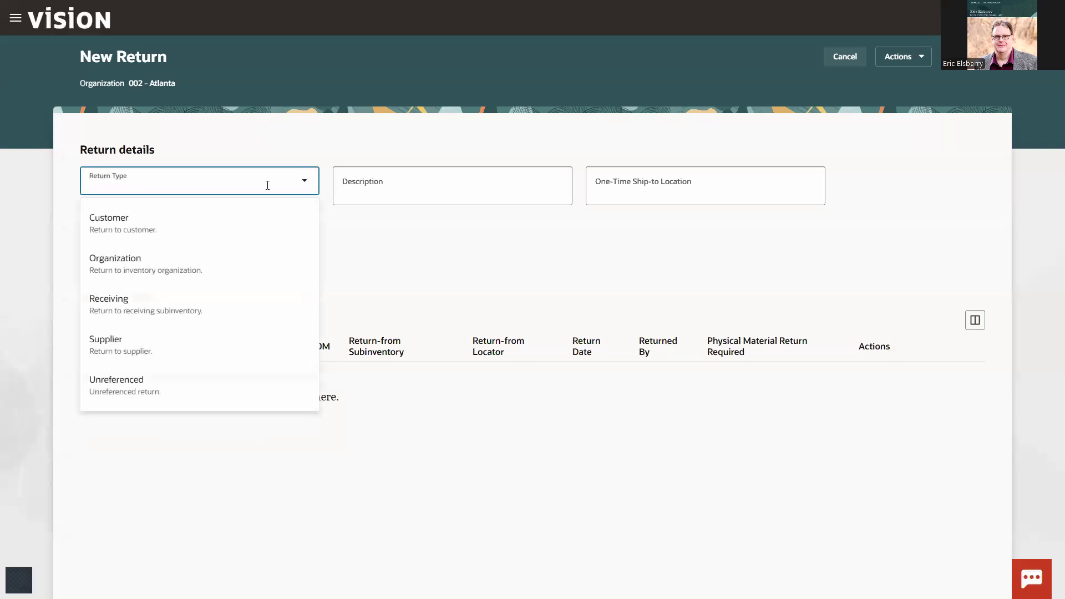
{"action": "left_click", "coordinate": [115, 352]}
Step: Enter "Damamged goods" as the description of the new return
{"action": "left_click", "coordinate": [369, 183]}
{"action": "type", "text": "Dmamaged"}
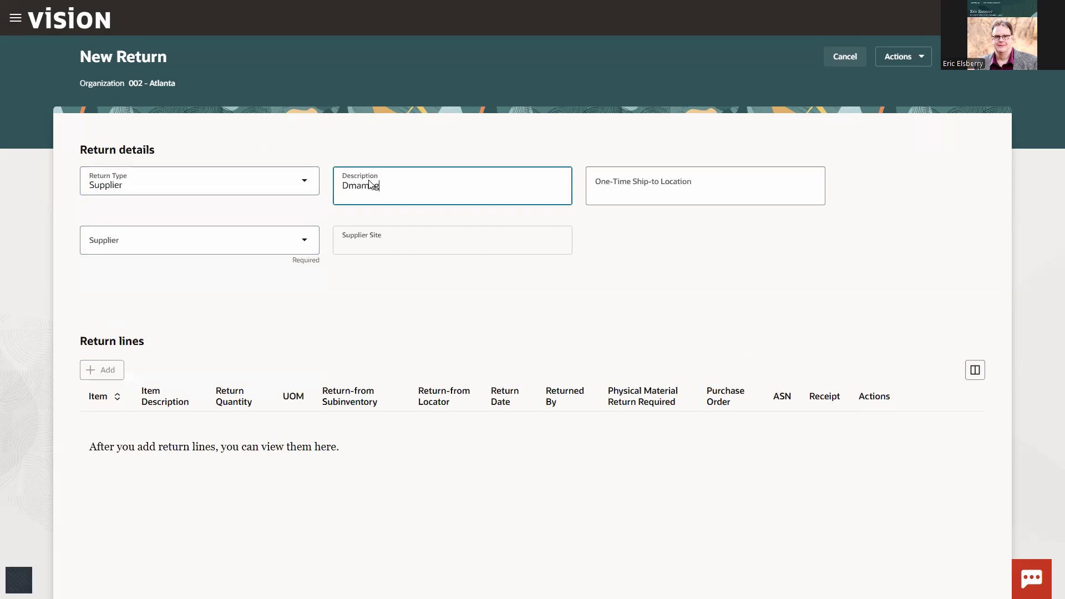
{"action": "key", "text": "BackSpace"}
{"action": "key", "text": "BackSpace"}
{"action": "key", "text": "BackSpace"}
{"action": "key", "text": "BackSpace"}
{"action": "key", "text": "BackSpace"}
{"action": "key", "text": "BackSpace"}
{"action": "key", "text": "BackSpace"}
{"action": "type", "text": "amaged goods"}
{"action": "key", "text": "Tab"}
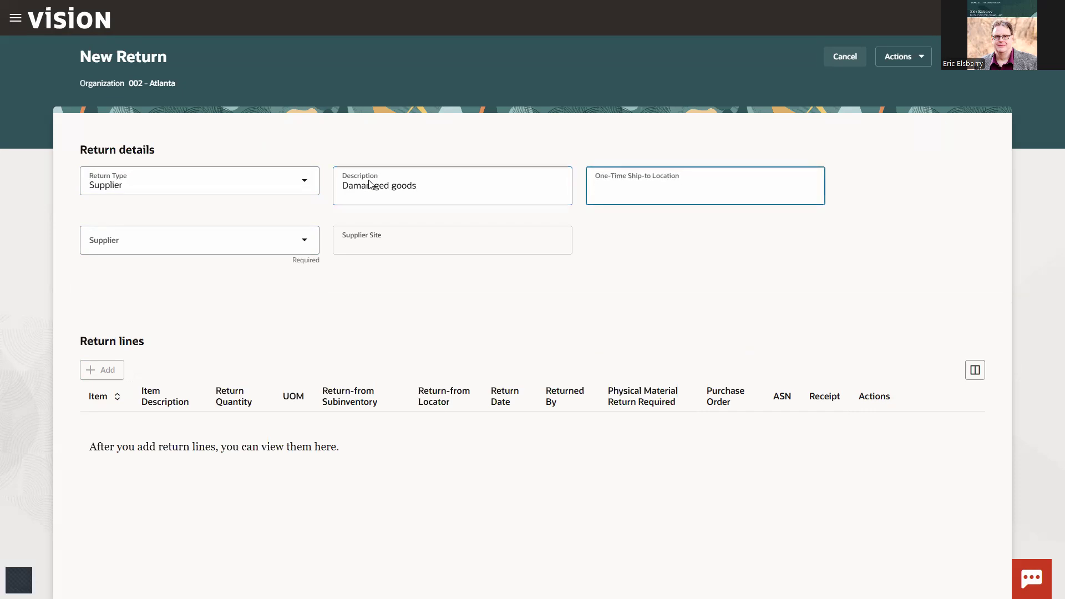
Step: Set the return's supplier to Lee Supplies and its supplier site to Lee US1
{"action": "left_click", "coordinate": [125, 242]}
{"action": "type", "text": "Lee Supplies"}
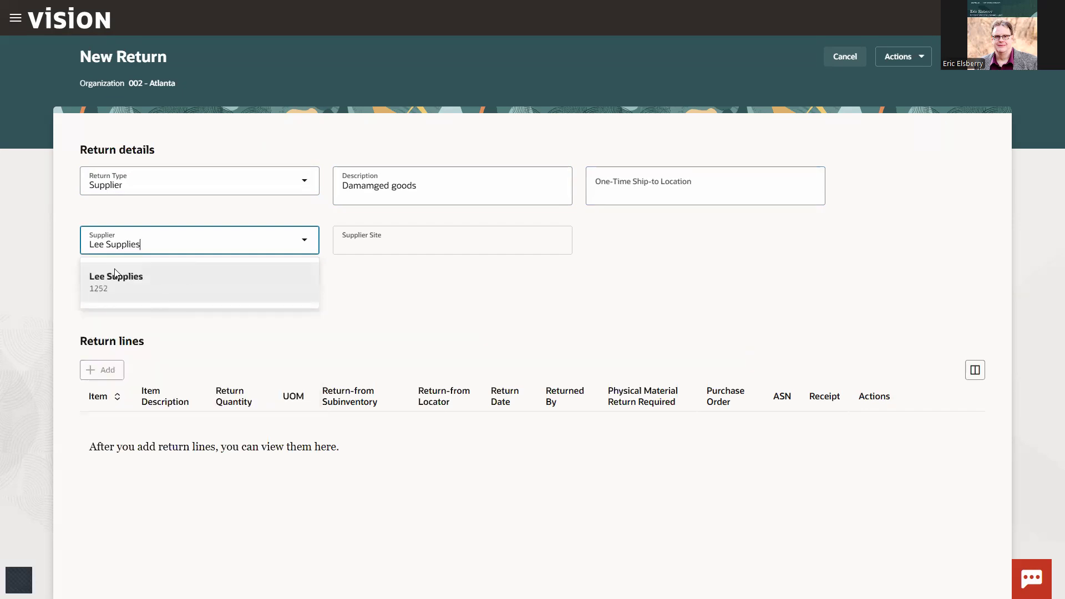
{"action": "left_click", "coordinate": [114, 273]}
{"action": "left_click", "coordinate": [447, 246]}
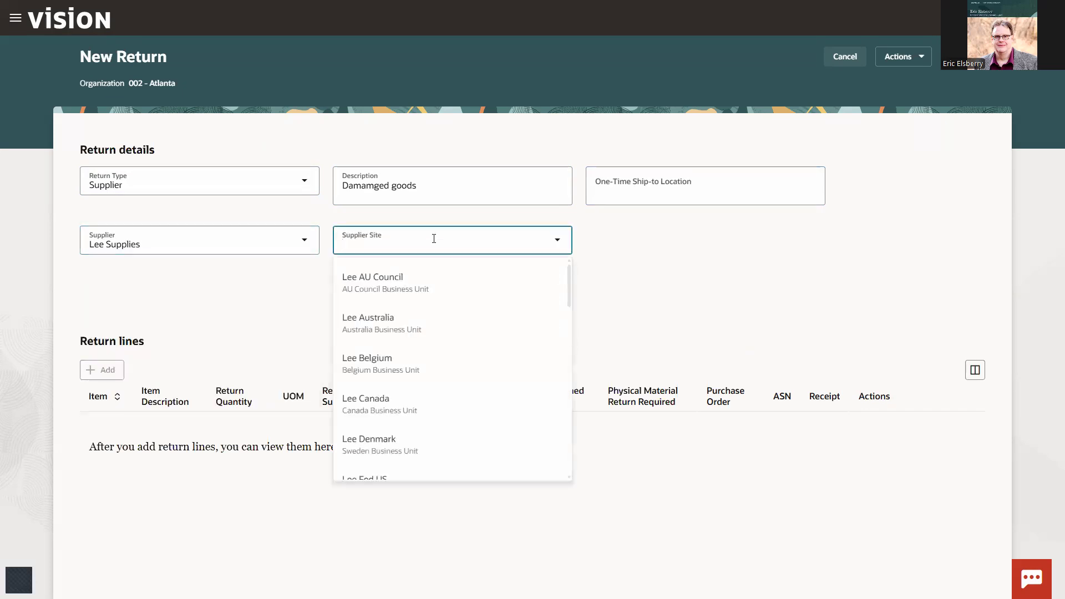
{"action": "type", "text": "LE US"}
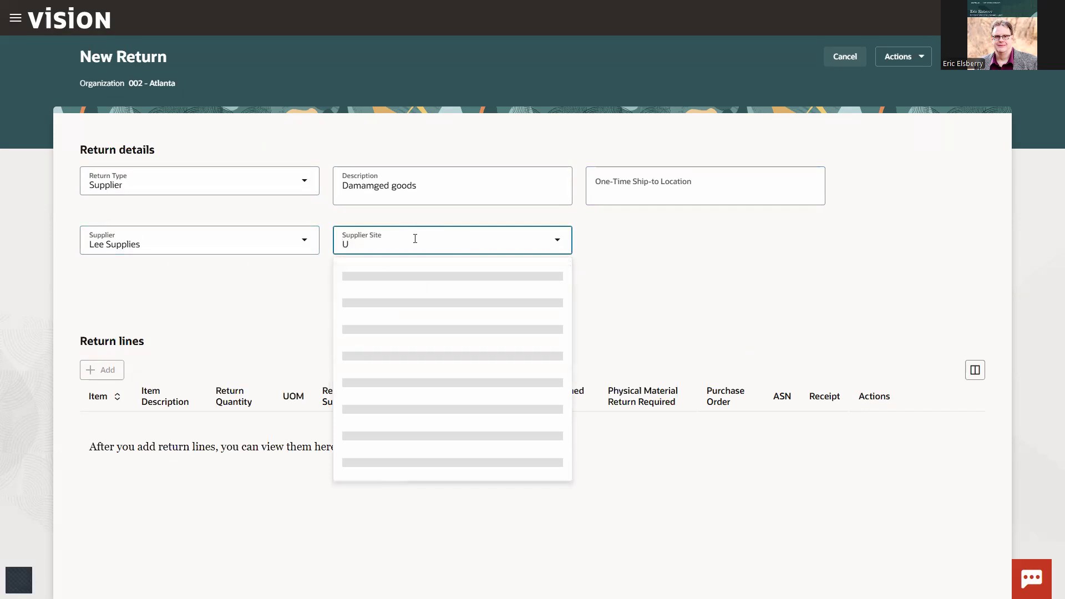
{"action": "key", "text": "BackSpace"}
{"action": "key", "text": "BackSpace"}
{"action": "key", "text": "BackSpace"}
{"action": "key", "text": "BackSpace"}
{"action": "type", "text": "ee US1"}
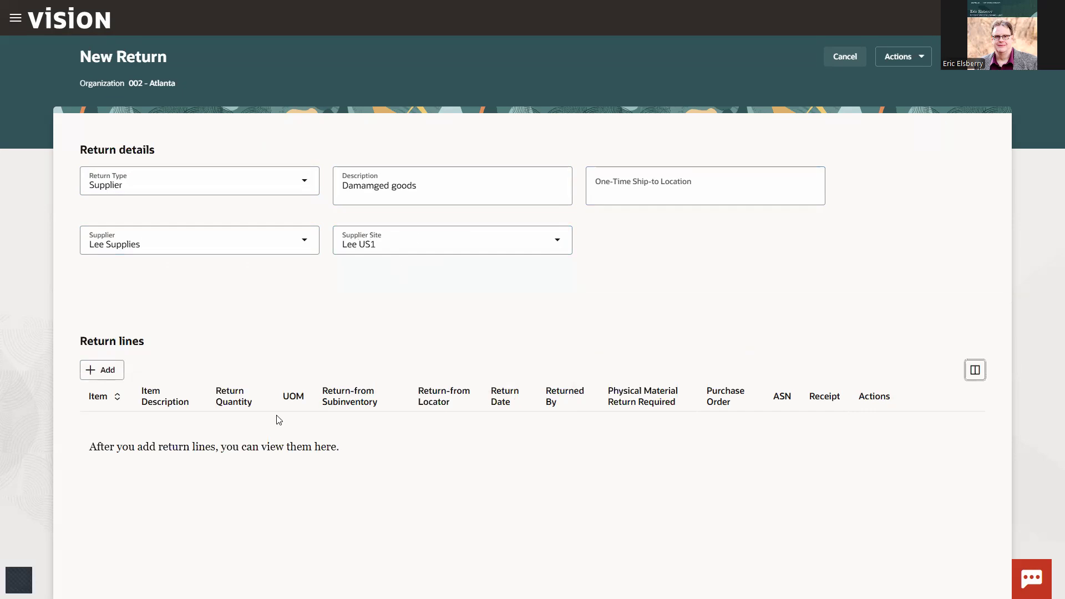
Step: Add the delivered Wi-Fi receipt line dated 3/11/25 to the return lines
{"action": "left_click", "coordinate": [103, 372]}
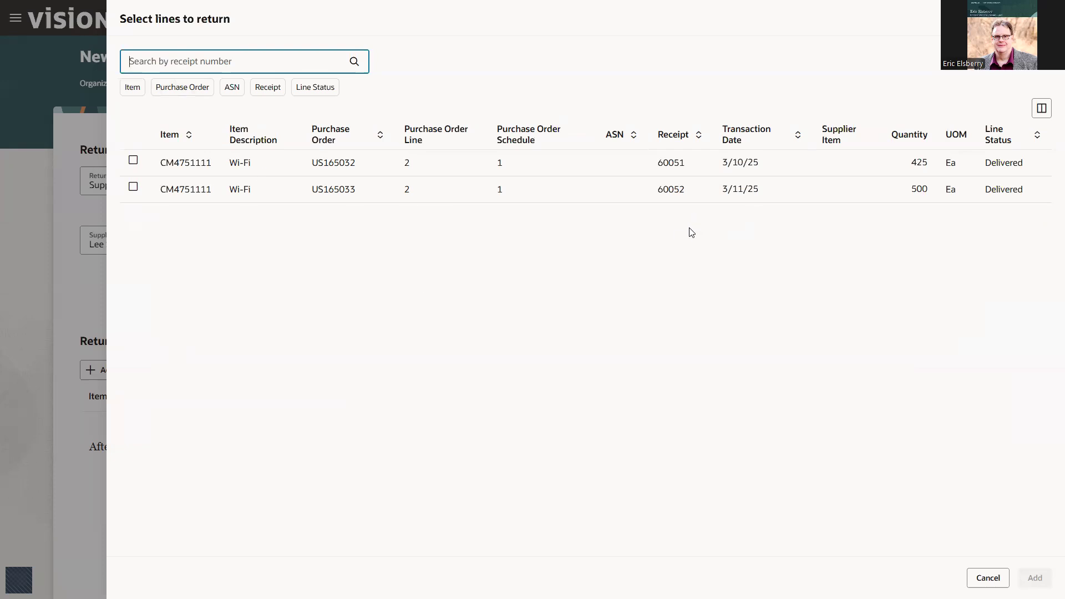
{"action": "key", "text": "ctrl+2"}
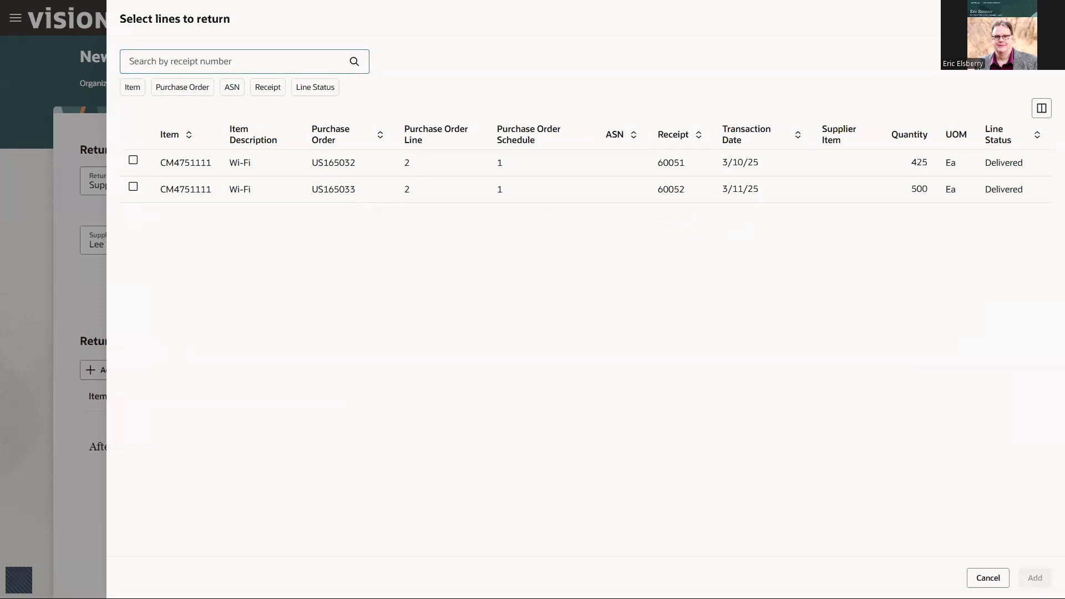
{"action": "left_click_drag", "start_coordinate": [303, 178], "coordinate": [364, 204]}
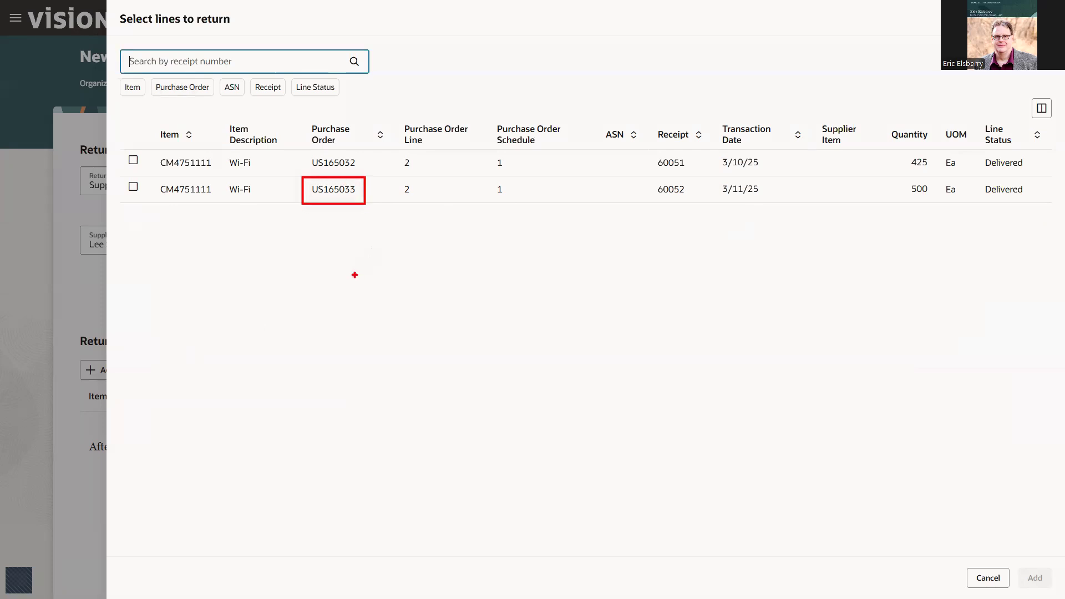
{"action": "key", "text": "Escape"}
{"action": "left_click", "coordinate": [134, 187]}
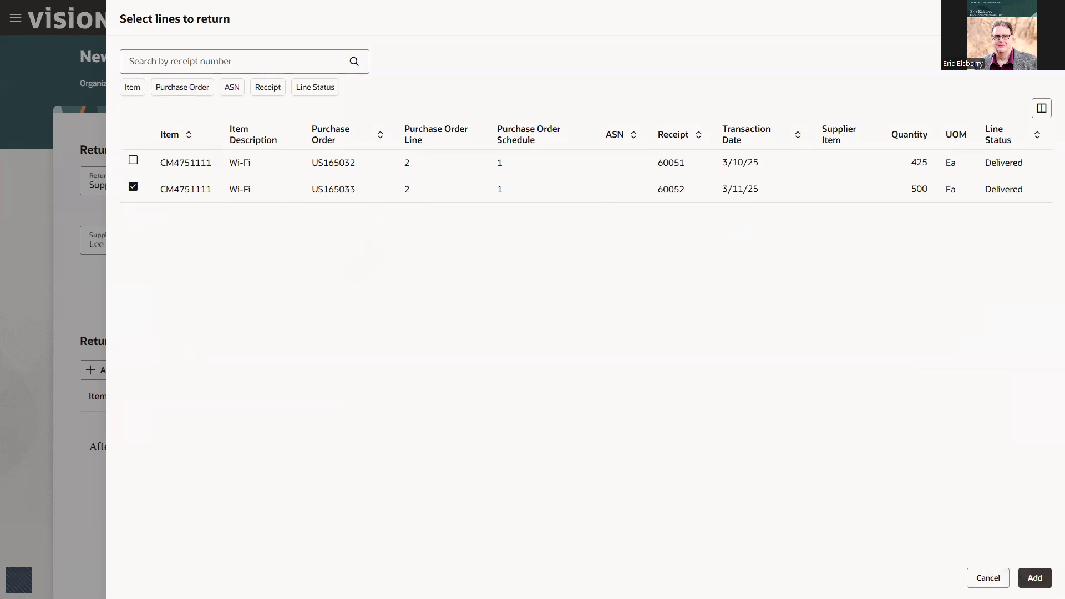
{"action": "key", "text": "ctrl+2"}
{"action": "left_click_drag", "start_coordinate": [1010, 557], "coordinate": [1058, 587]}
{"action": "key", "text": "Escape"}
{"action": "left_click", "coordinate": [1033, 577]}
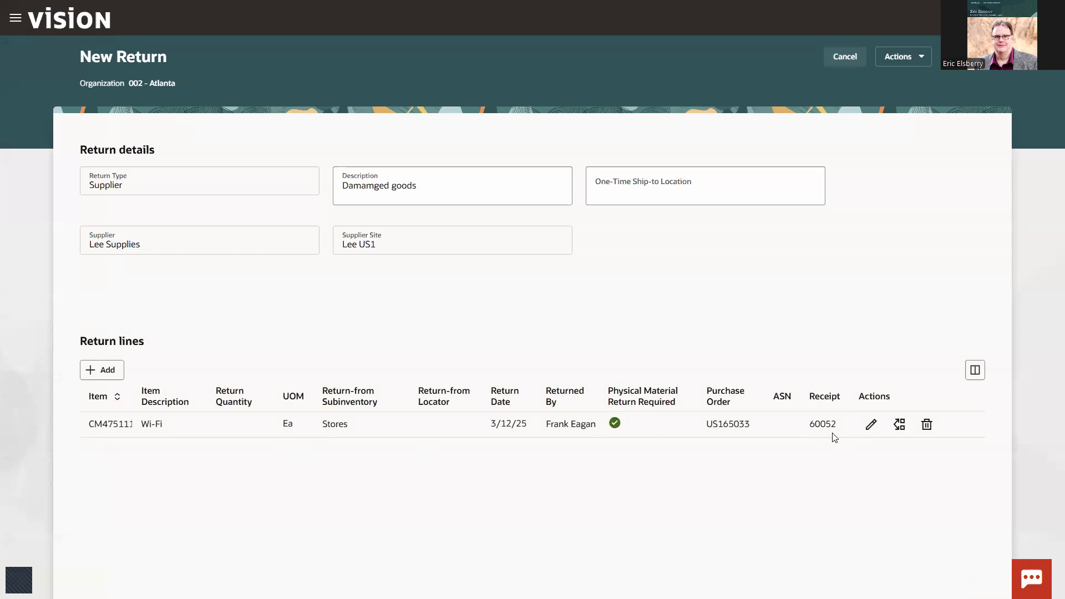
Step: On the Wi-Fi return line, set the quantity to 25 and the reason to Damaged Goods
{"action": "left_click", "coordinate": [871, 427]}
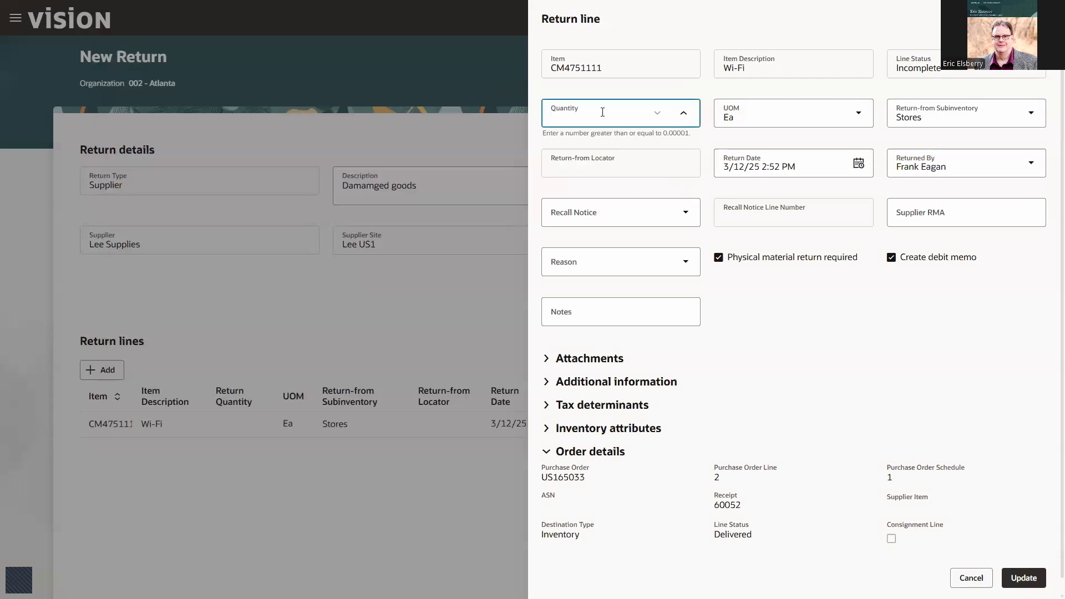
{"action": "type", "text": "25"}
{"action": "key", "text": "Tab"}
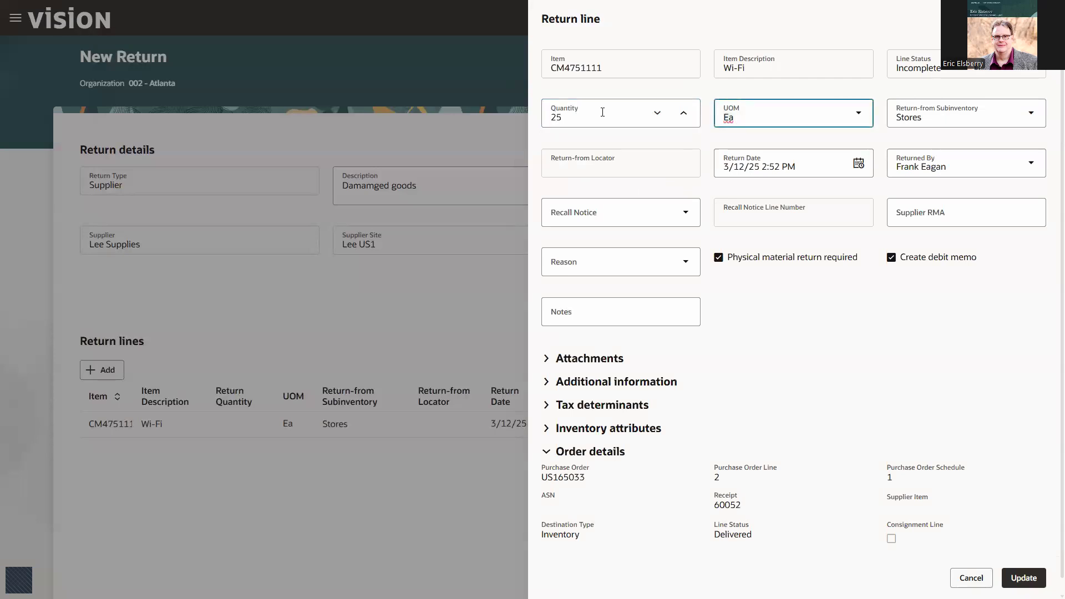
{"action": "left_click", "coordinate": [684, 263]}
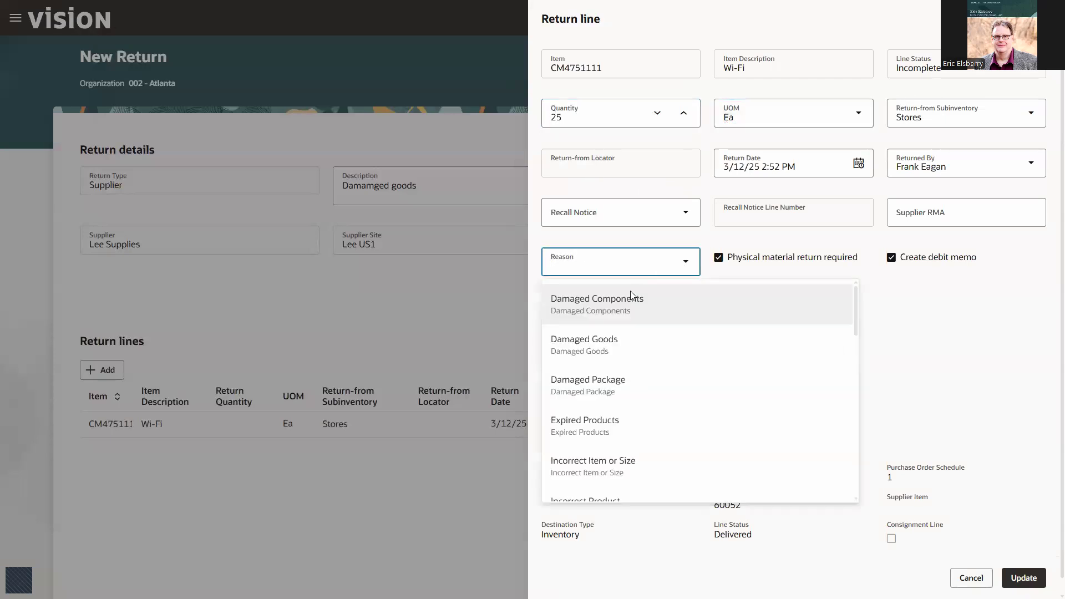
{"action": "left_click", "coordinate": [640, 332]}
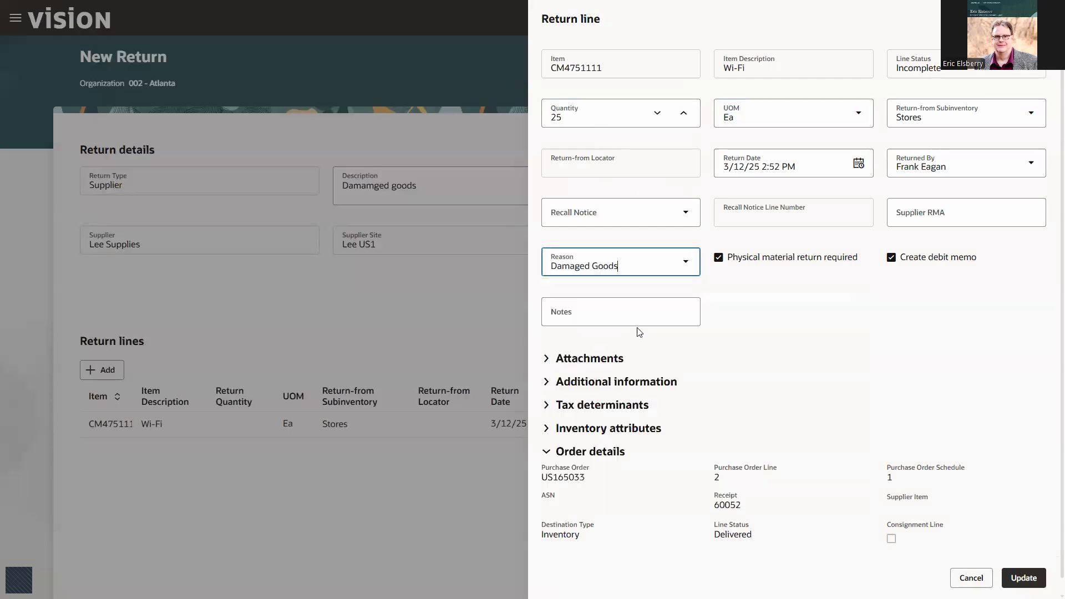
Step: Disable debit memo creation for the Wi-Fi return line and update the line
{"action": "left_click_drag", "start_coordinate": [868, 243], "coordinate": [1021, 280]}
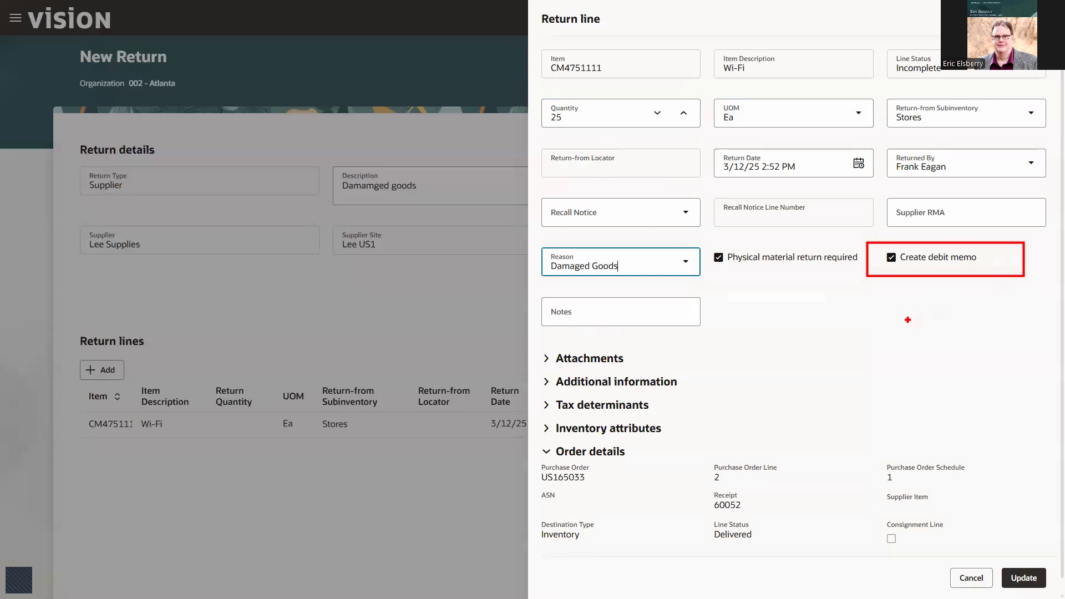
{"action": "key", "text": "Escape"}
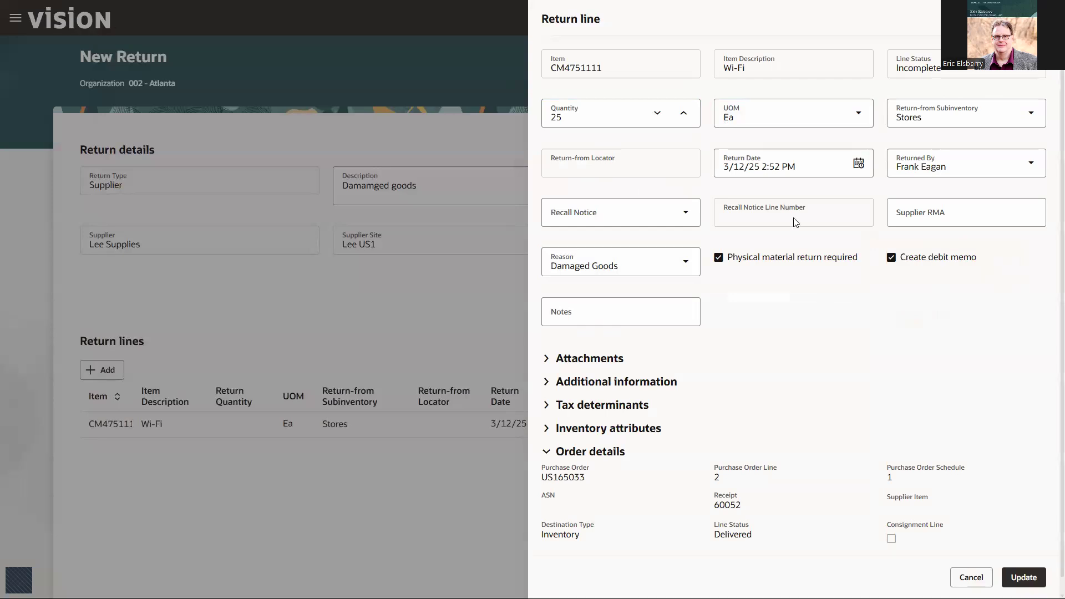
{"action": "key", "text": "ctrl+2"}
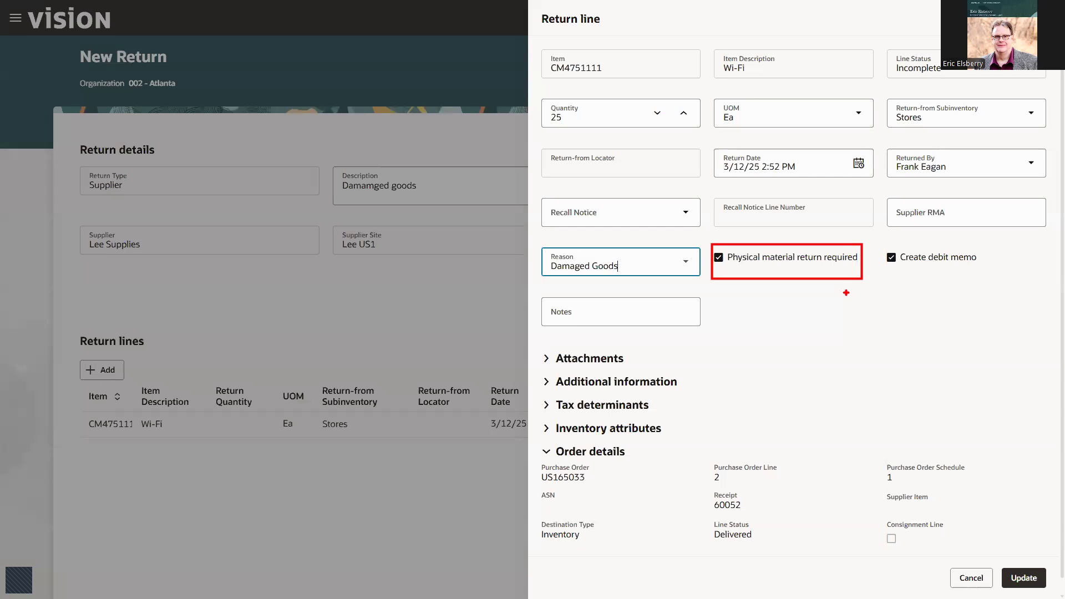
{"action": "left_click", "coordinate": [891, 258]}
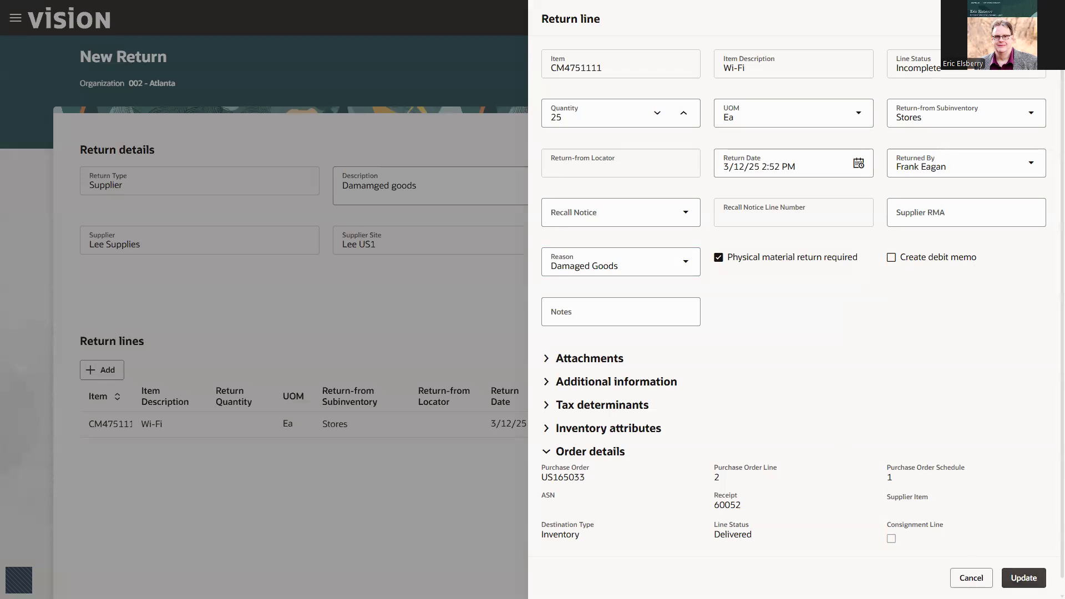
{"action": "left_click", "coordinate": [1019, 580]}
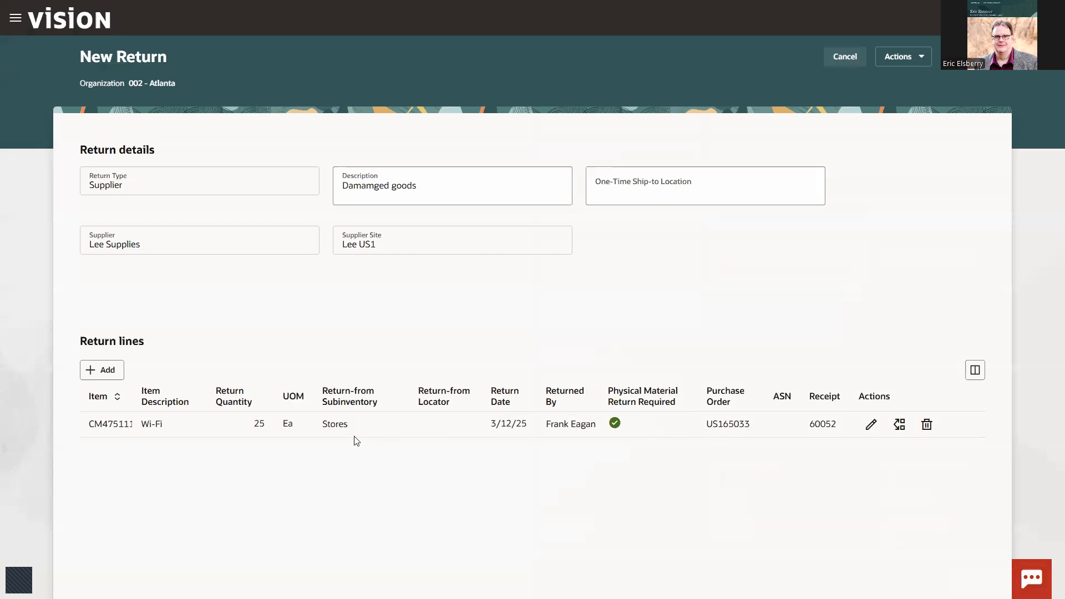
Step: Leave the completed supplier return and go back to the Atlanta returns list
{"action": "key", "text": "ctrl+2"}
{"action": "left_click_drag", "start_coordinate": [240, 409], "coordinate": [273, 434]}
{"action": "right_click", "coordinate": [854, 113]}
{"action": "right_click", "coordinate": [853, 113]}
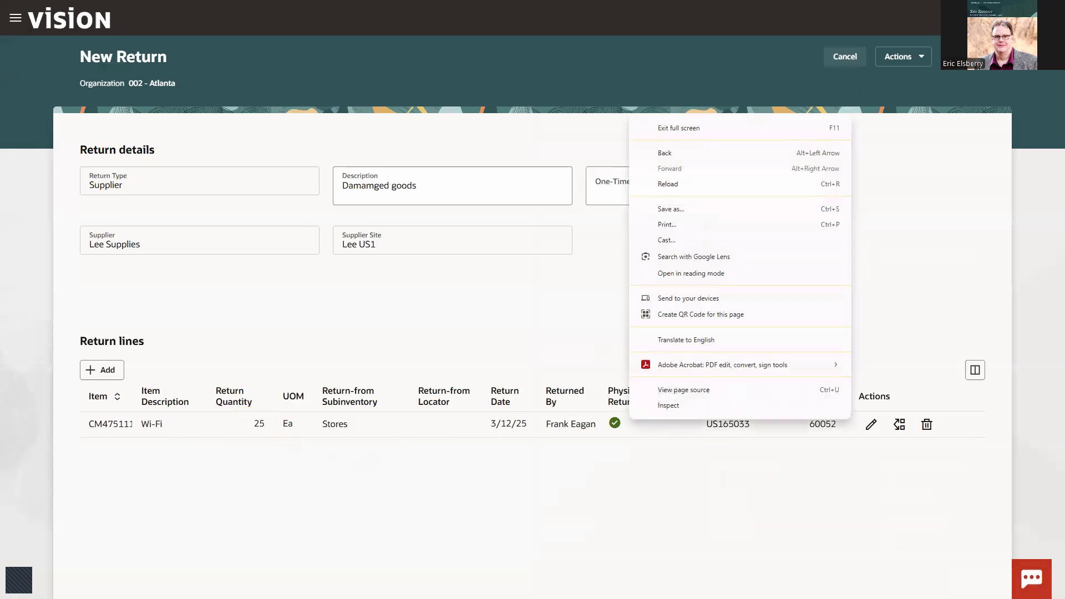
{"action": "left_click", "coordinate": [910, 192]}
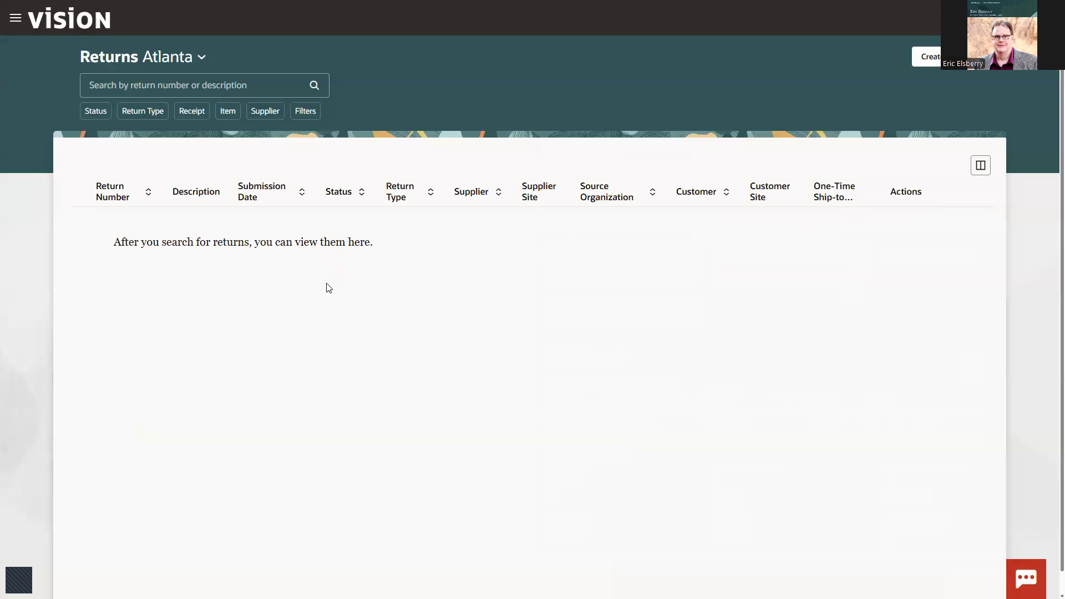
{"action": "left_click", "coordinate": [311, 92]}
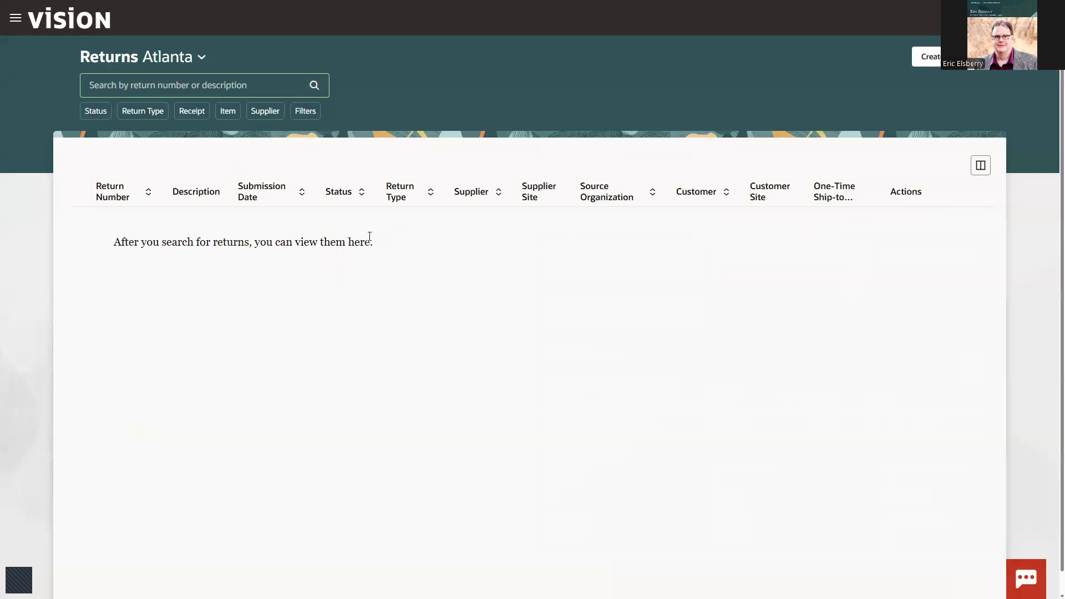
{"action": "left_click", "coordinate": [140, 85]}
{"action": "left_click", "coordinate": [209, 251]}
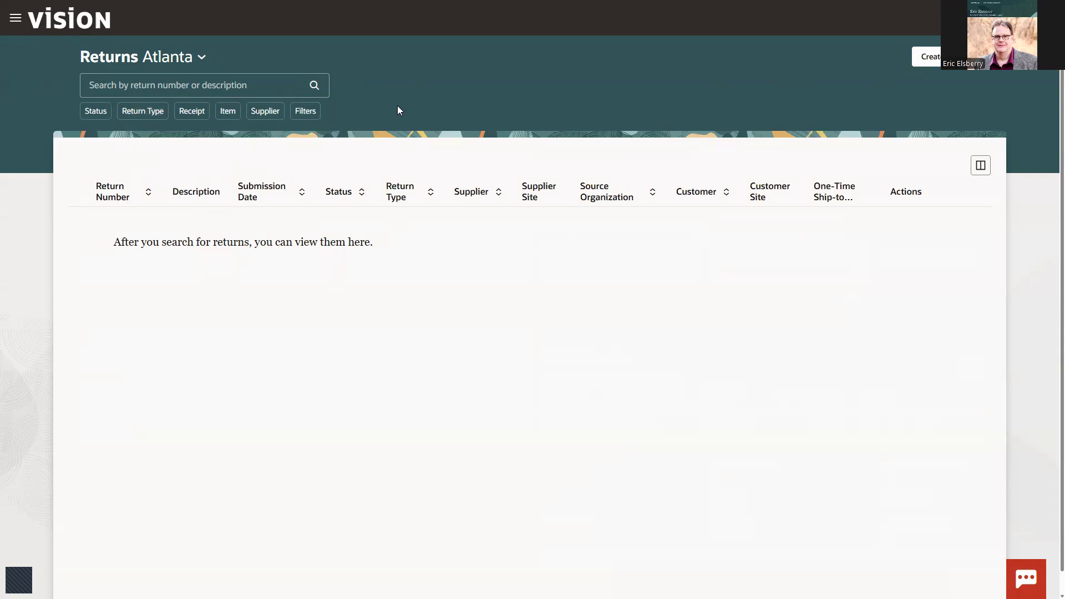
Step: Create another return with the return type Supplier and the description "Damaged Goods"
{"action": "left_click", "coordinate": [931, 57]}
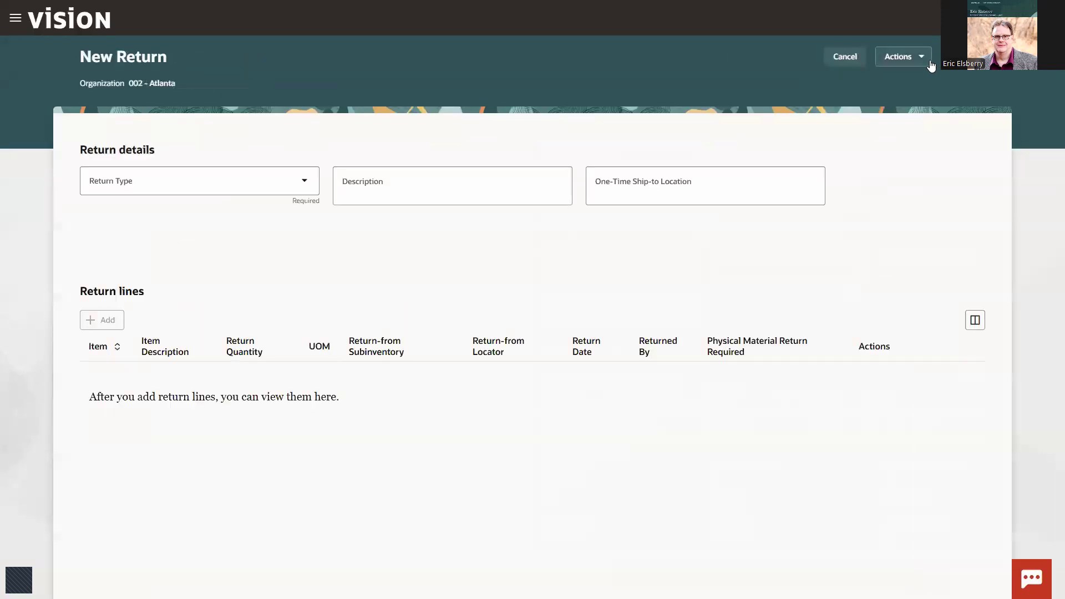
{"action": "left_click", "coordinate": [148, 183]}
{"action": "left_click", "coordinate": [139, 341]}
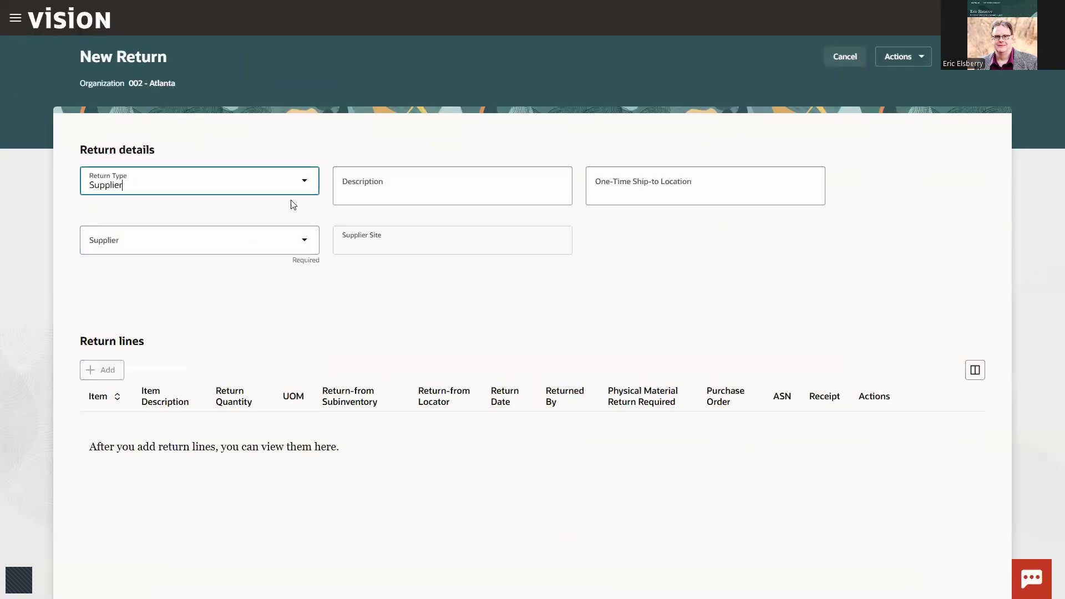
{"action": "left_click", "coordinate": [367, 184]}
{"action": "type", "text": "Dam"}
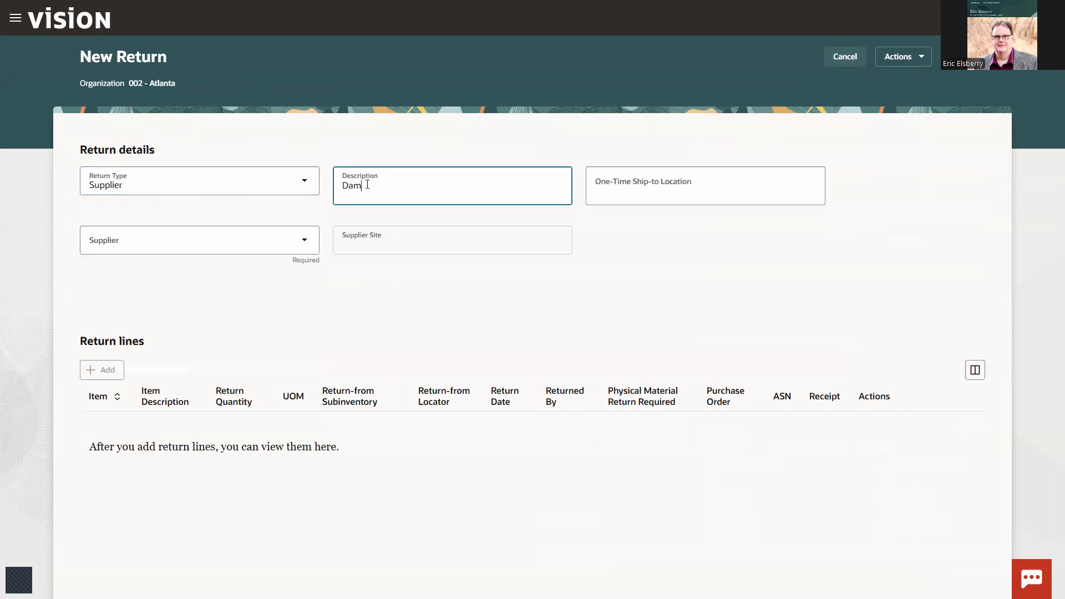
{"action": "type", "text": "aged Goods"}
{"action": "key", "text": "Tab"}
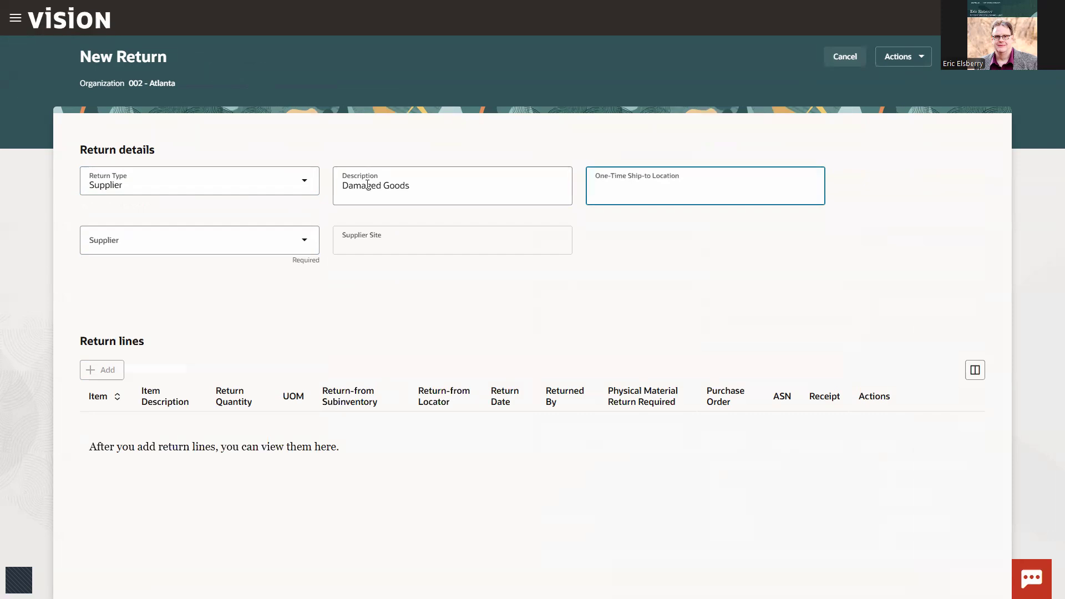
Step: Set the supplier to Lee Supplies and the supplier site to Lee US1 of the US1 Business Unit
{"action": "left_click", "coordinate": [191, 247]}
{"action": "type", "text": "Lee "}
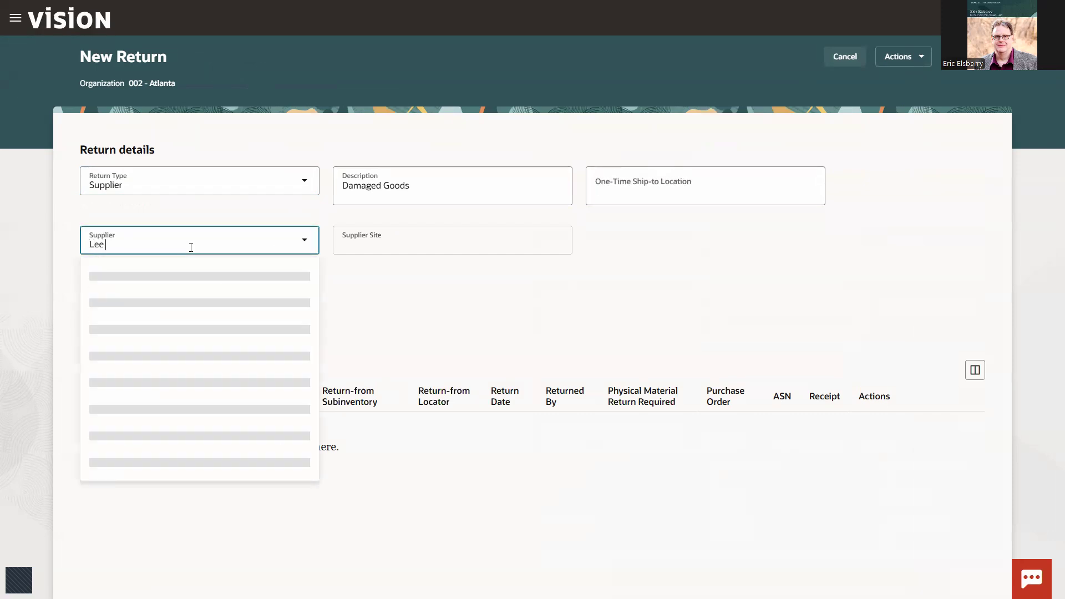
{"action": "type", "text": "Supplies"}
{"action": "key", "text": "Tab"}
{"action": "type", "text": "LEE US"}
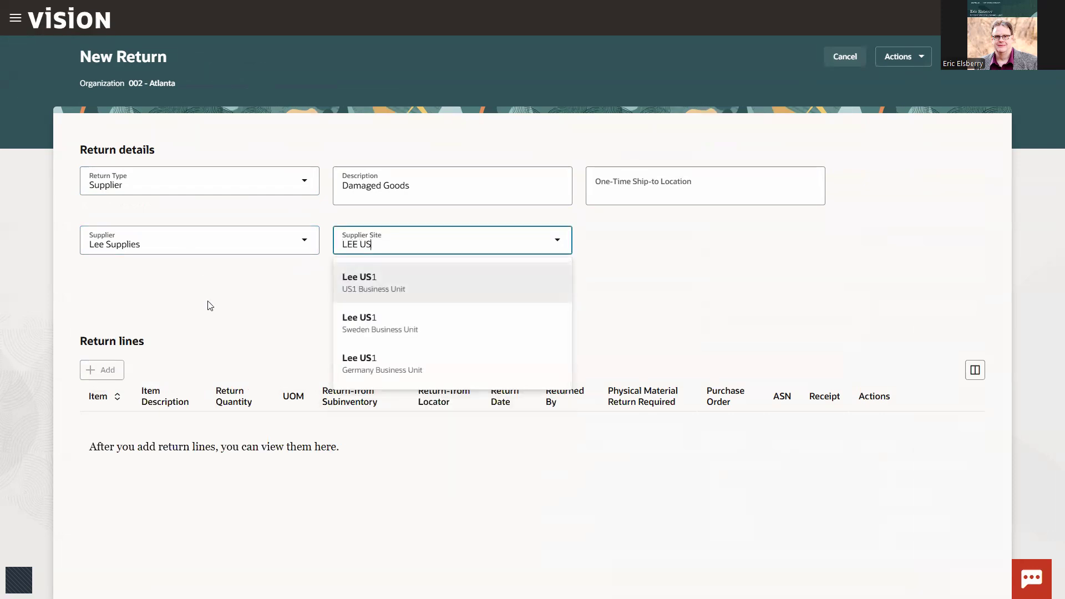
{"action": "left_click", "coordinate": [358, 288]}
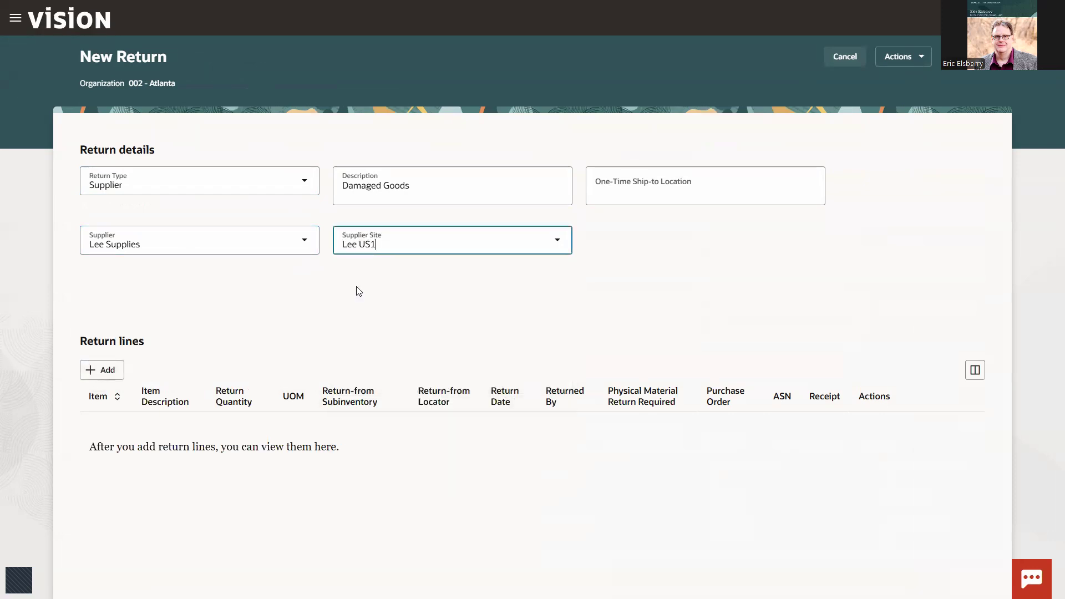
Step: Add the delivered Wi-Fi receipt line with transaction date 3/11/25 to this return's lines
{"action": "left_click", "coordinate": [100, 376]}
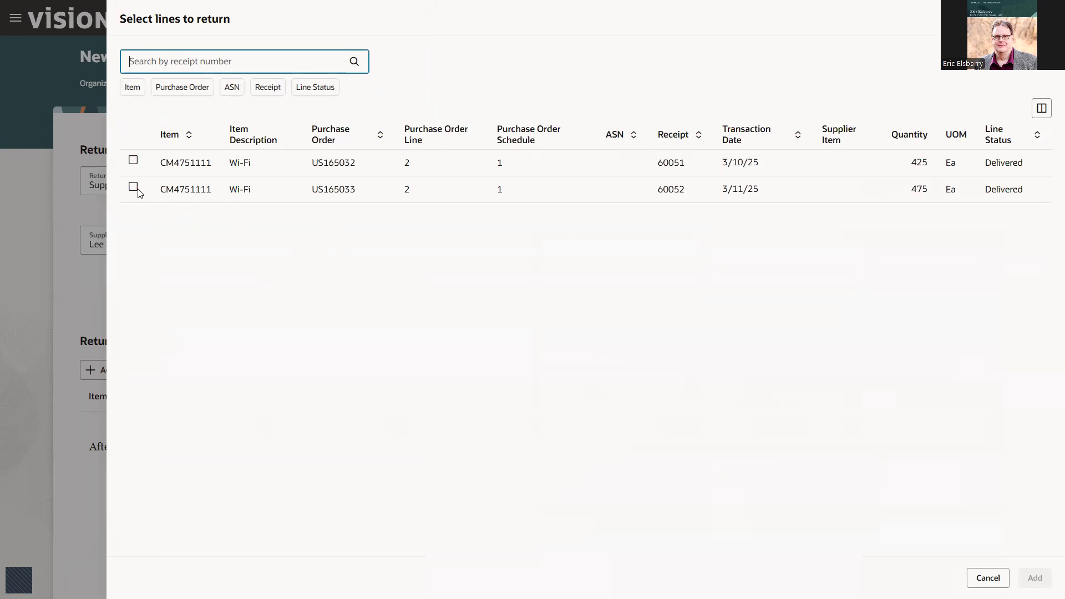
{"action": "left_click", "coordinate": [134, 187]}
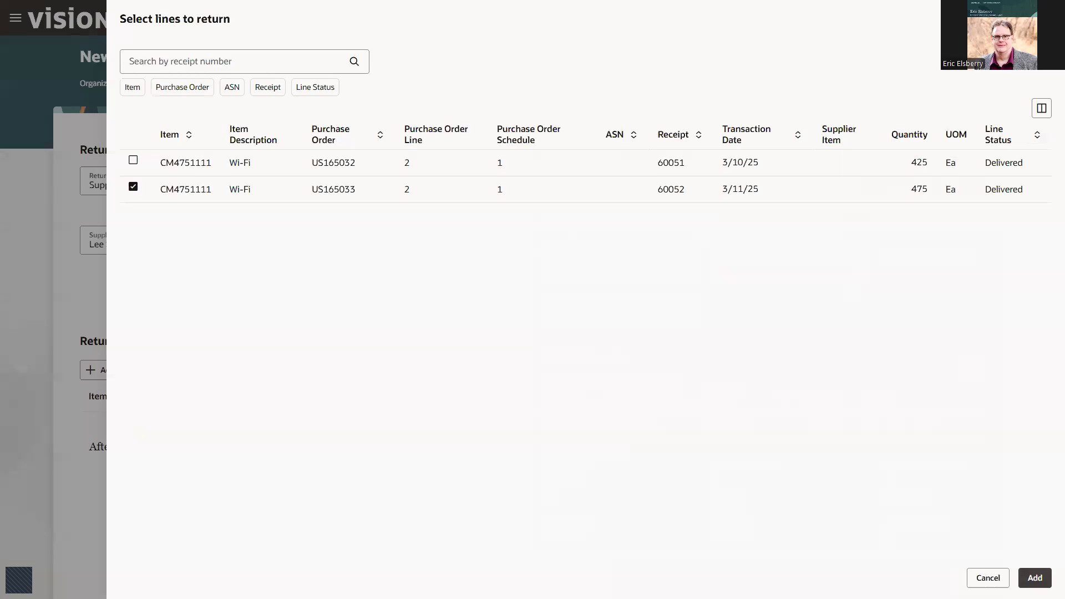
{"action": "left_click", "coordinate": [1035, 578]}
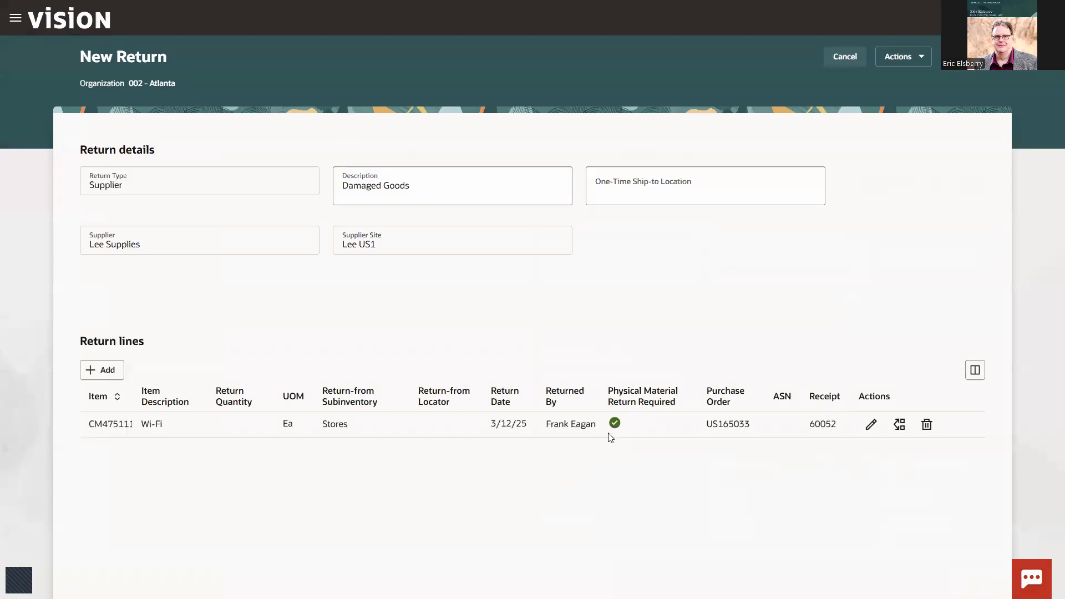
Step: Update the Wi-Fi return line with a quantity of 35 and the reason Damaged Goods, leaving debit memo creation enabled
{"action": "left_click", "coordinate": [871, 424]}
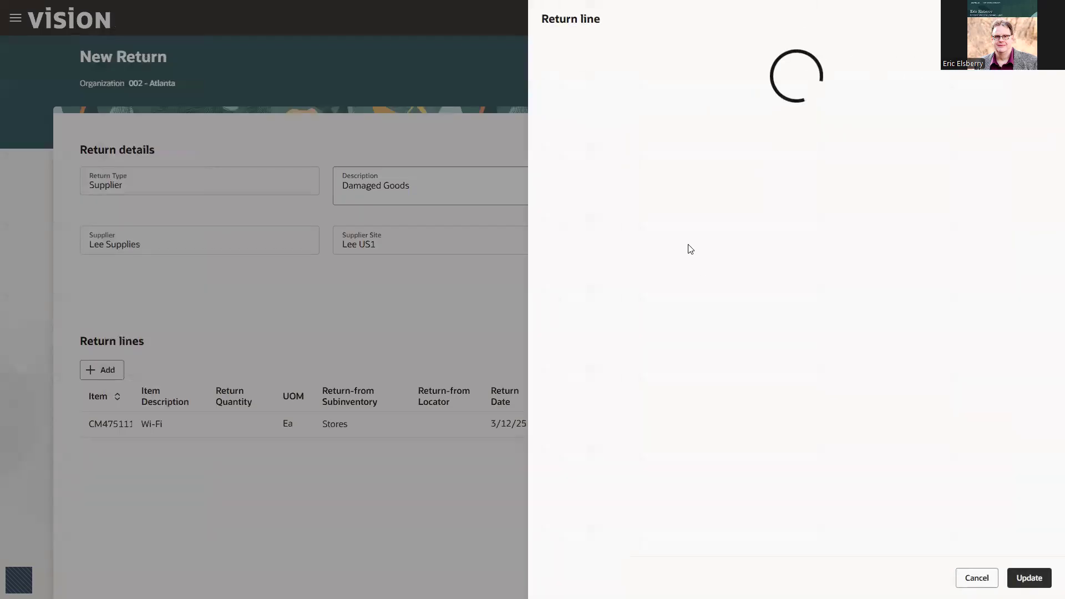
{"action": "left_click", "coordinate": [601, 118]}
{"action": "type", "text": "35"}
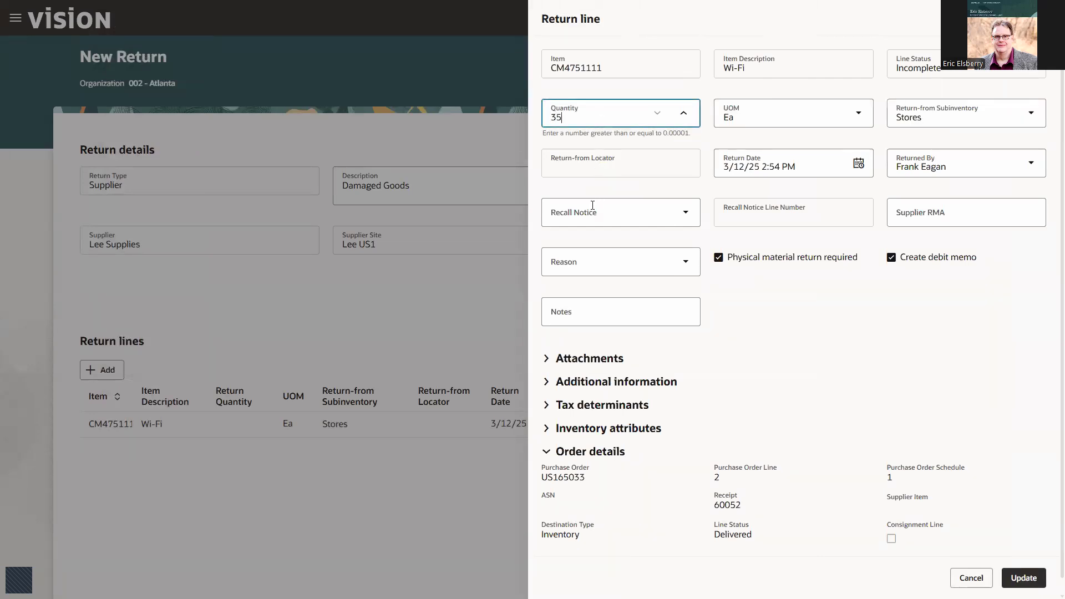
{"action": "left_click", "coordinate": [682, 264]}
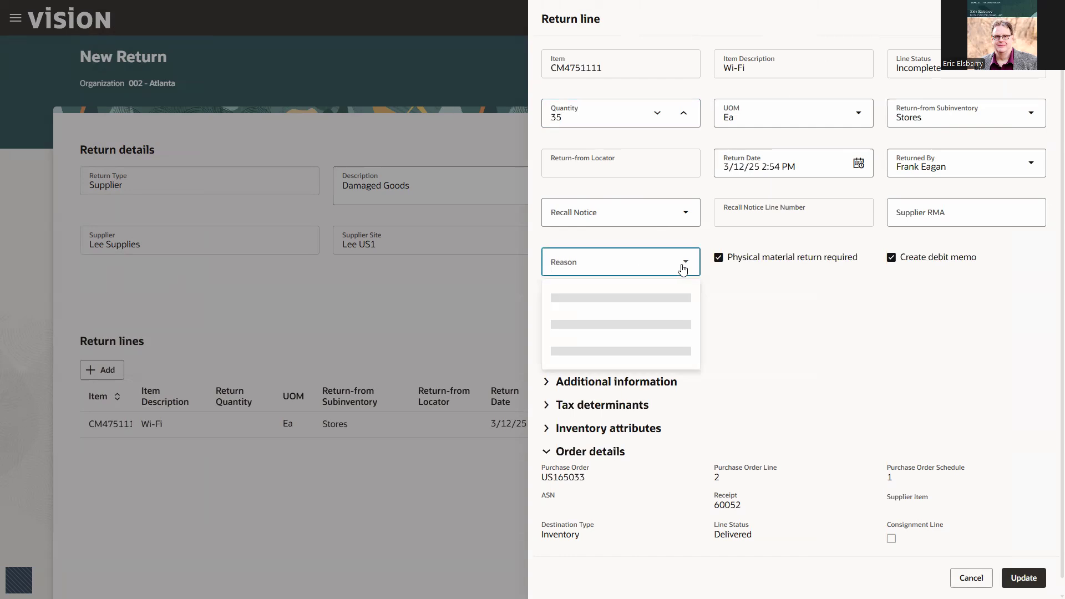
{"action": "left_click", "coordinate": [590, 348]}
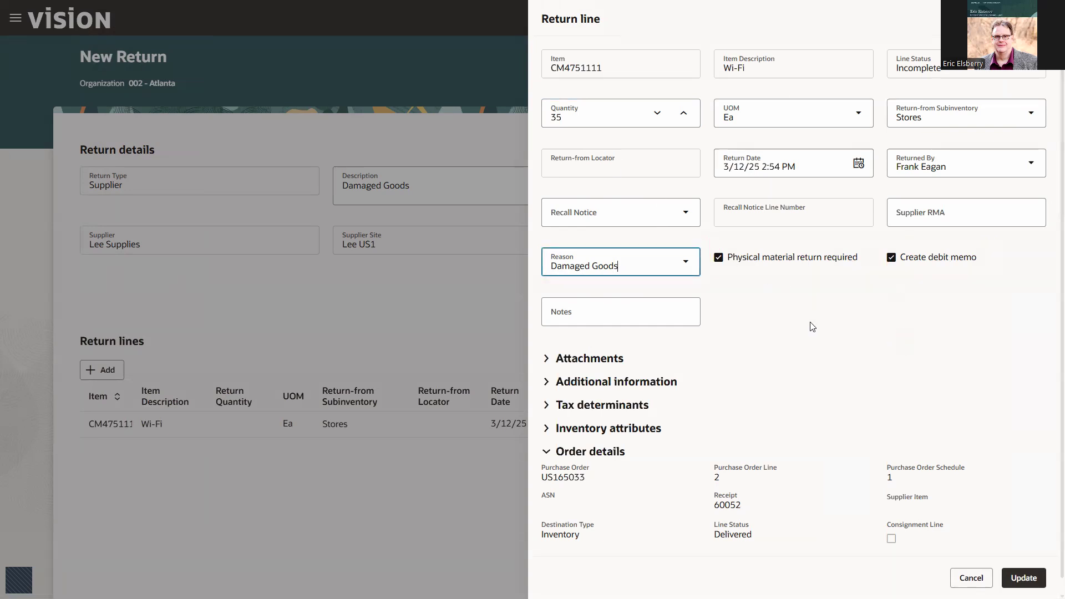
{"action": "left_click", "coordinate": [1024, 578]}
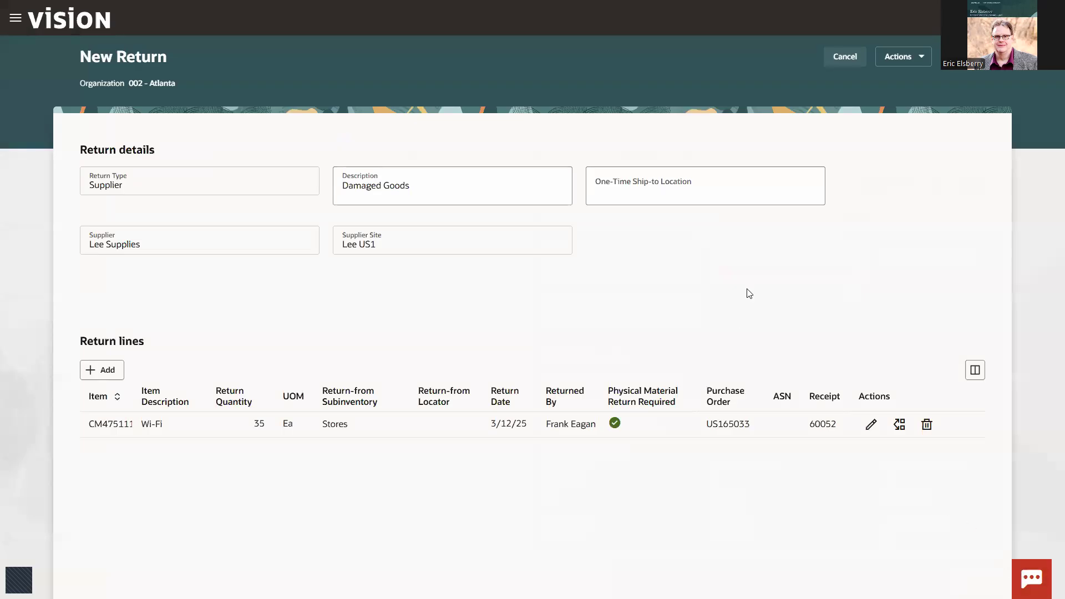
Step: Submit the supplier return for the damaged Wi-Fi items
{"action": "left_click", "coordinate": [904, 63]}
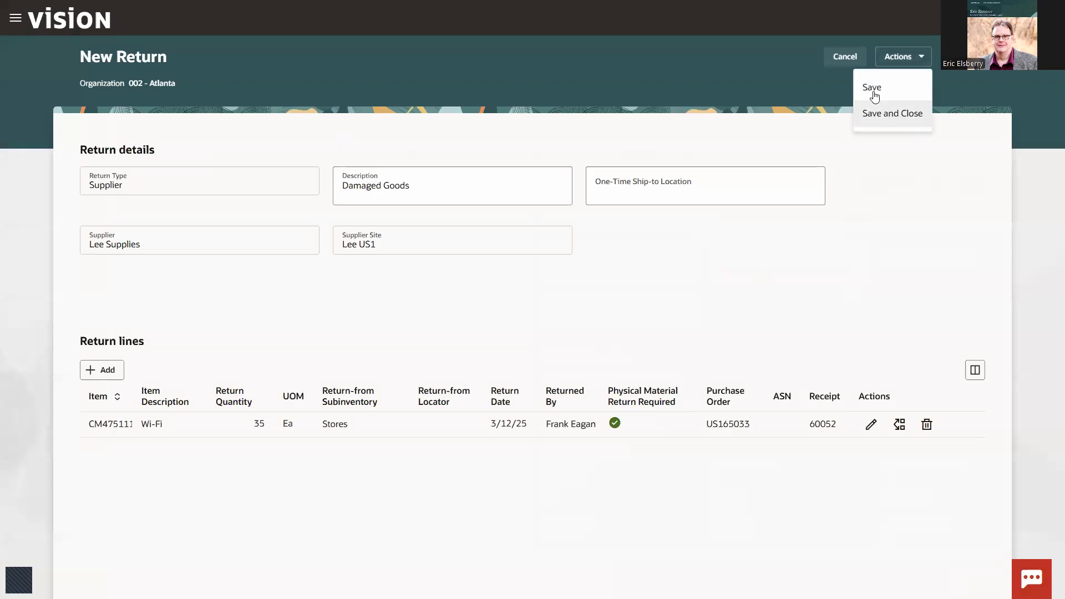
{"action": "left_click", "coordinate": [888, 200]}
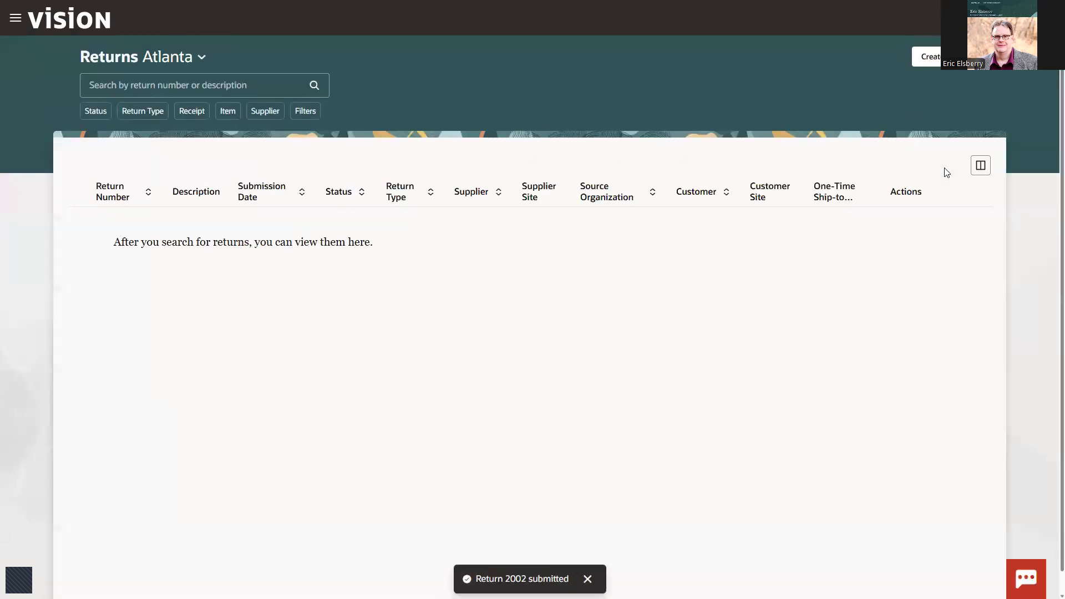
{"action": "left_click", "coordinate": [588, 579]}
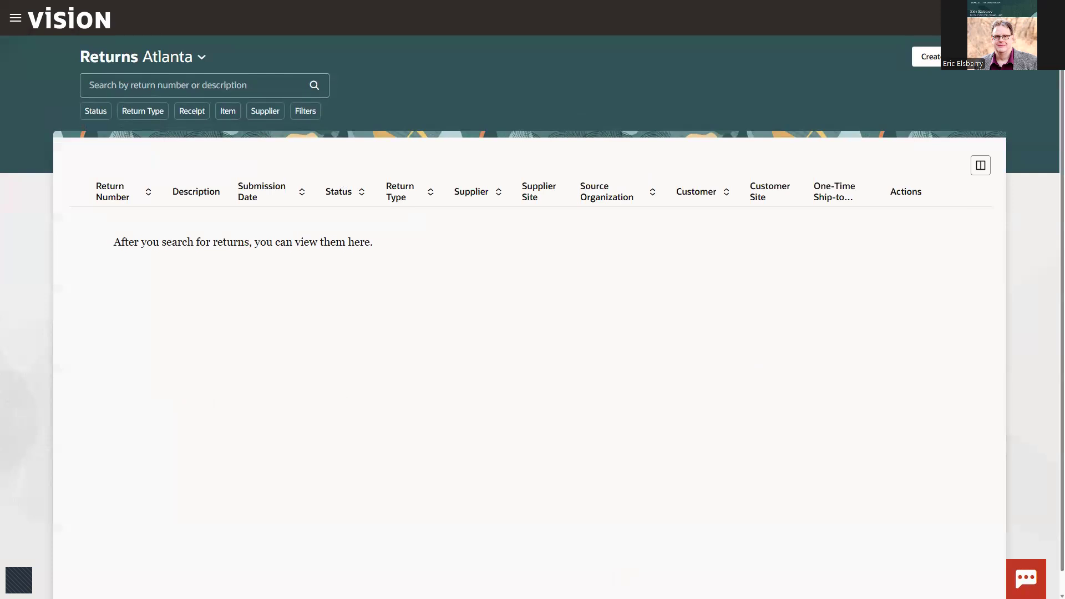
Step: Go to the Inventory Management dashboard and examine the shipment lines awaiting ship confirm
{"action": "left_click_drag", "start_coordinate": [1064, 52], "coordinate": [827, 52]}
{"action": "key", "text": "F11"}
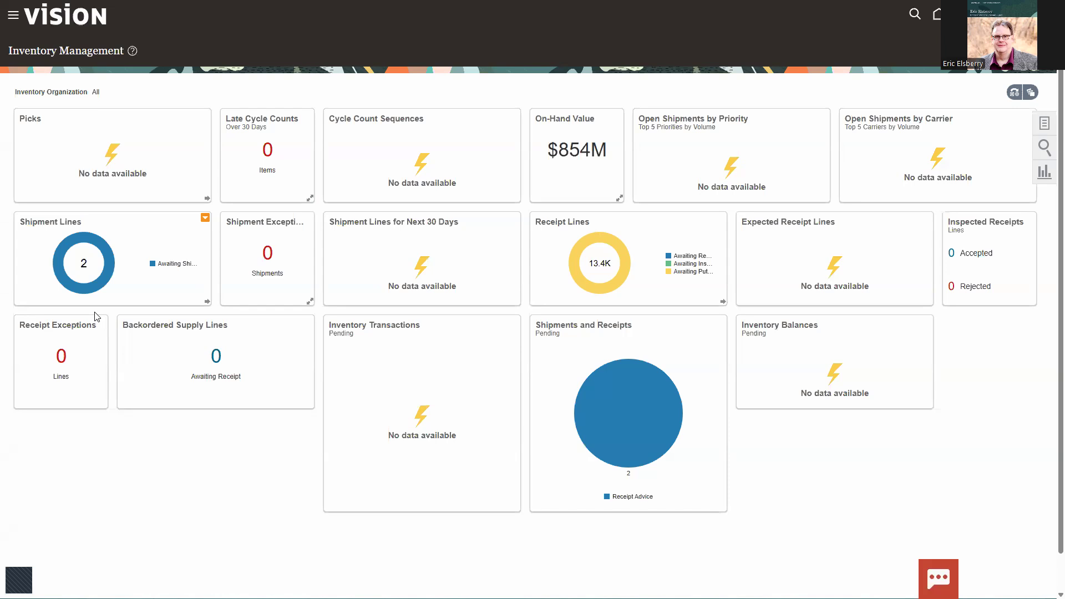
{"action": "mouse_move", "coordinate": [104, 286]}
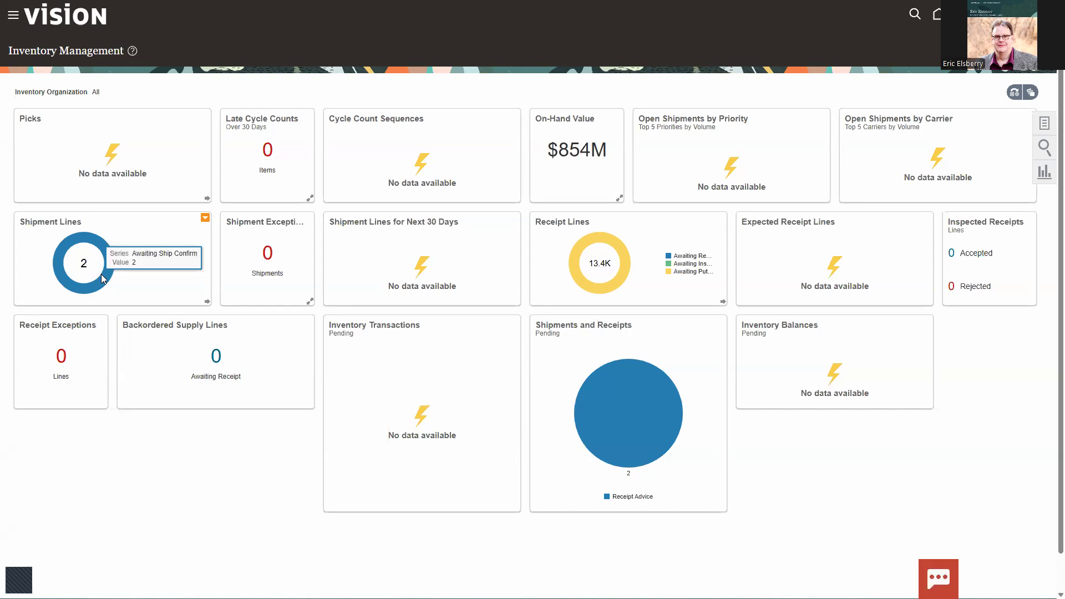
{"action": "key", "text": "ctrl+2"}
{"action": "mouse_move", "coordinate": [19, 213]}
{"action": "left_mouse_down"}
{"action": "mouse_move", "coordinate": [76, 290]}
{"action": "mouse_move", "coordinate": [223, 310]}
{"action": "left_mouse_up"}
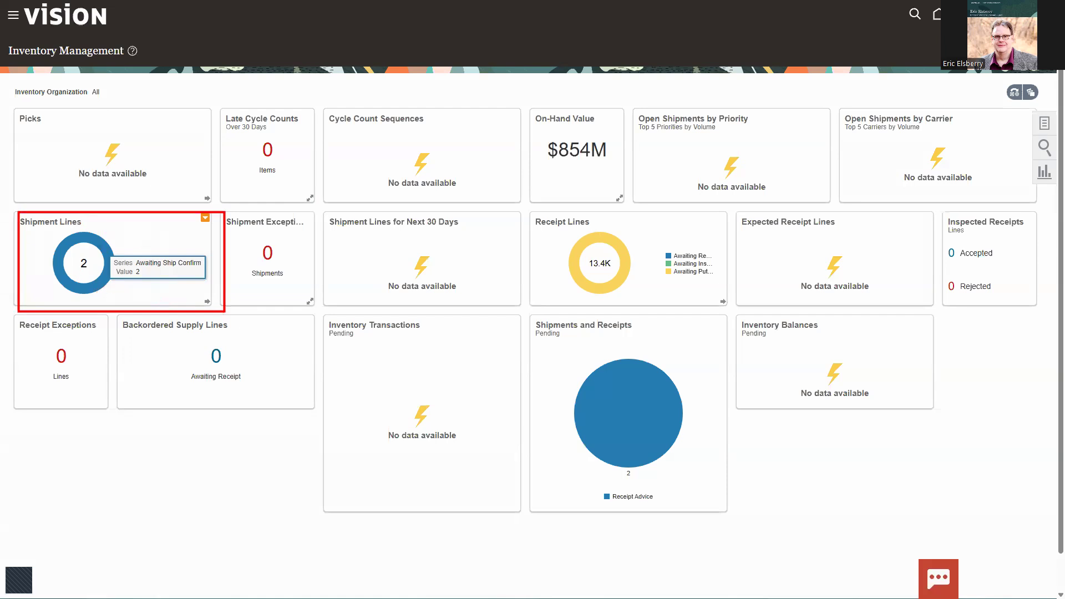
{"action": "key", "text": "Escape"}
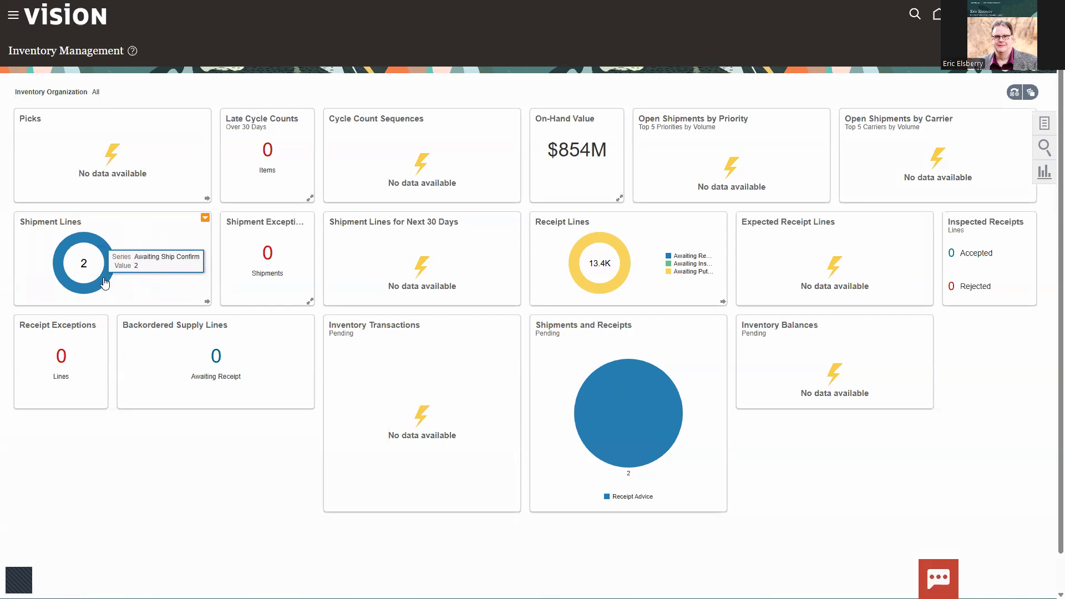
Step: Open the shipment lines awaiting ship confirm and examine the shipped quantities and shipment assignments of the two staged supplier returns
{"action": "left_click", "coordinate": [105, 284]}
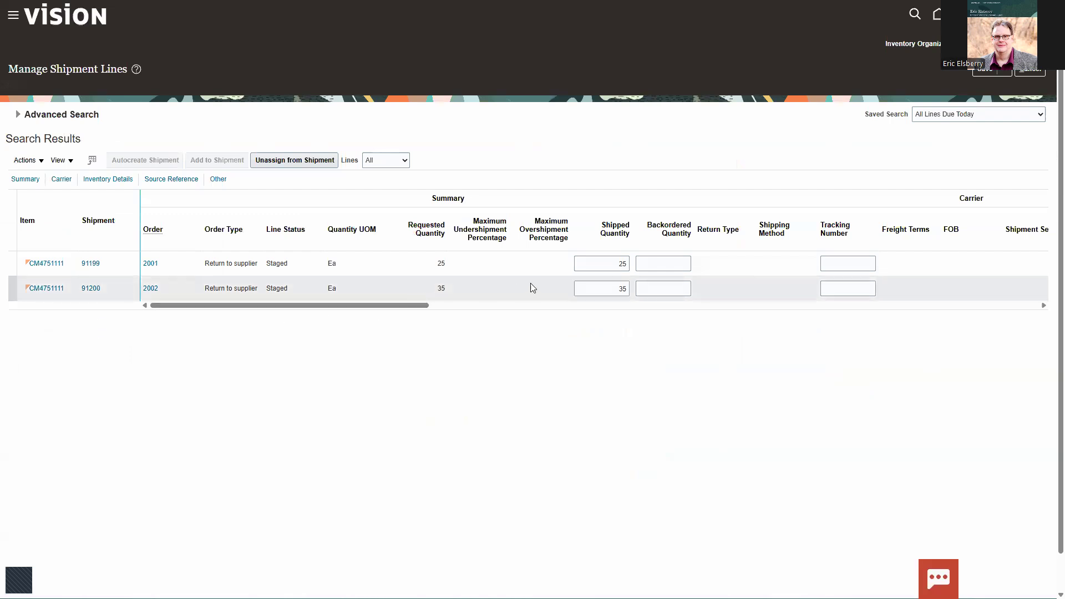
{"action": "left_click_drag", "start_coordinate": [573, 252], "coordinate": [633, 278]}
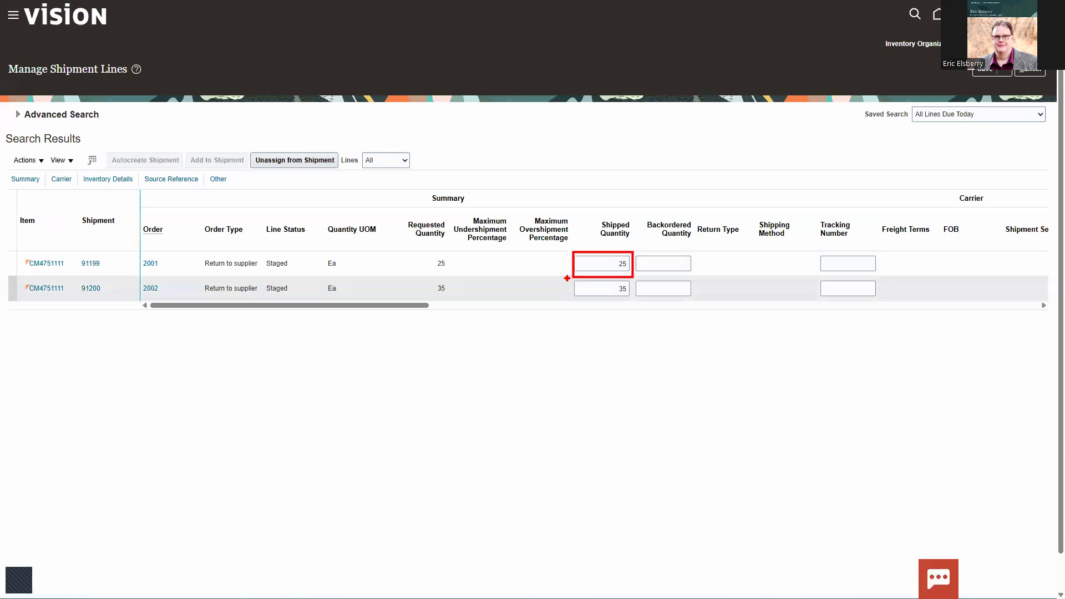
{"action": "mouse_move", "coordinate": [567, 278]}
{"action": "left_mouse_down"}
{"action": "mouse_move", "coordinate": [633, 293]}
{"action": "mouse_move", "coordinate": [642, 309]}
{"action": "left_mouse_up"}
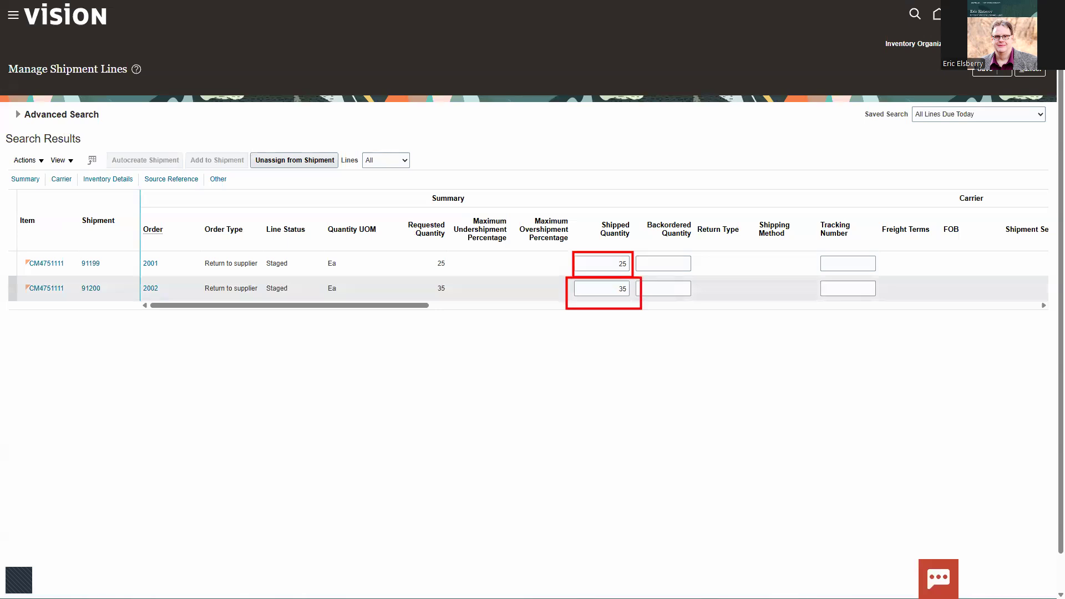
{"action": "key", "text": "Escape"}
{"action": "key", "text": "ctrl+2"}
{"action": "left_click_drag", "start_coordinate": [68, 244], "coordinate": [116, 314]}
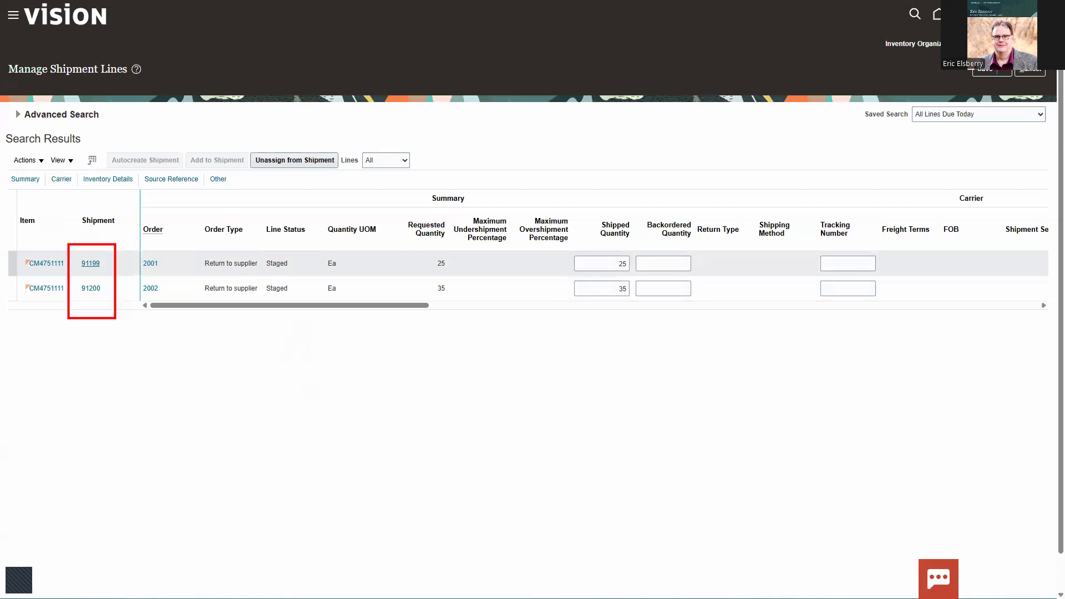
Step: Select both staged return-to-supplier lines and run Autocreate Shipment on them
{"action": "left_click", "coordinate": [122, 265]}
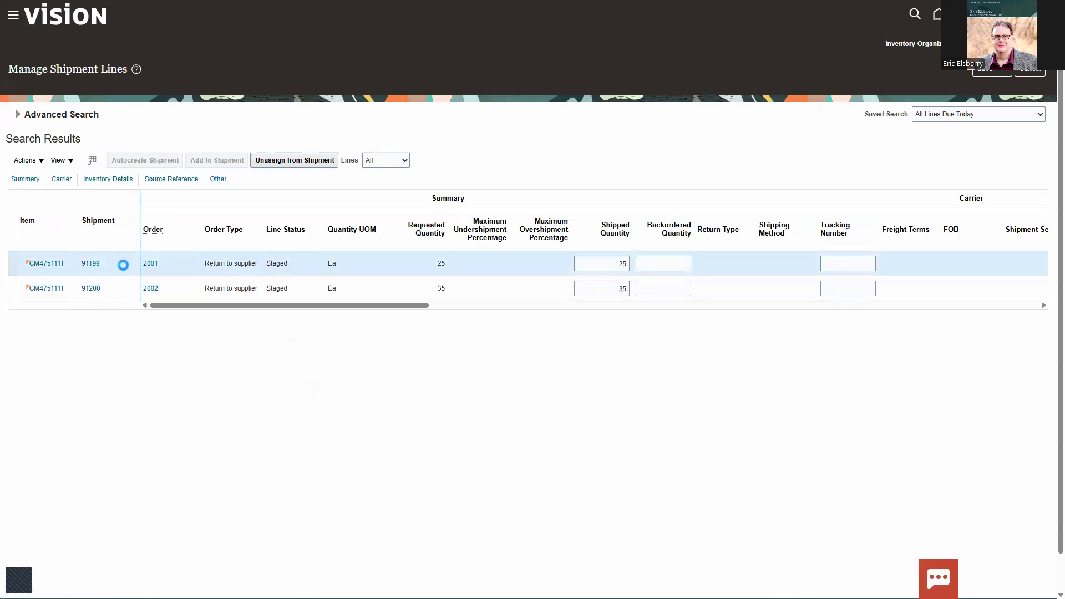
{"action": "left_click", "coordinate": [122, 289]}
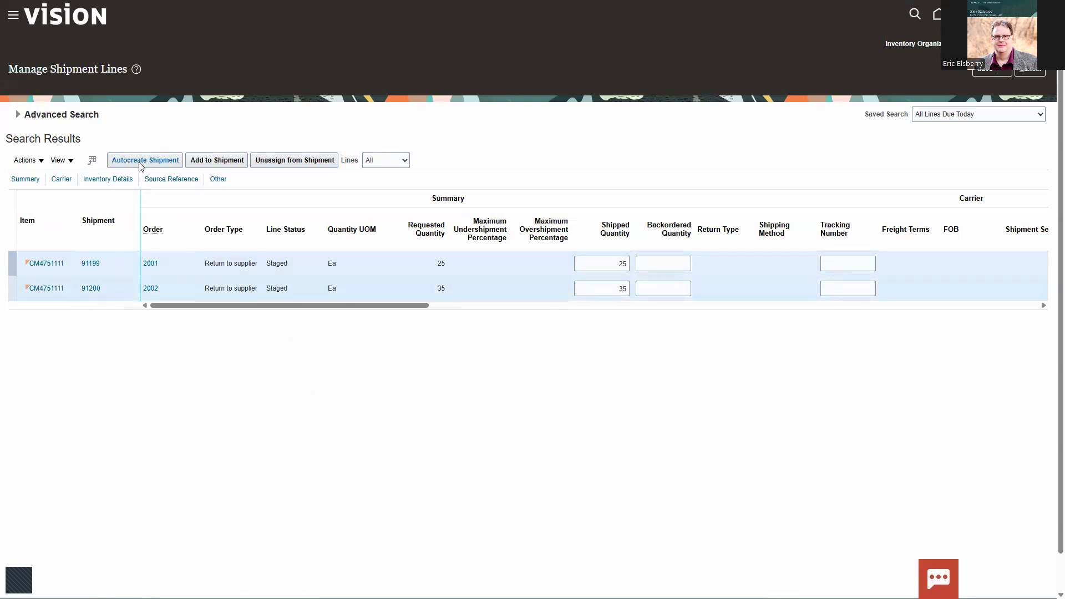
{"action": "left_click", "coordinate": [142, 162]}
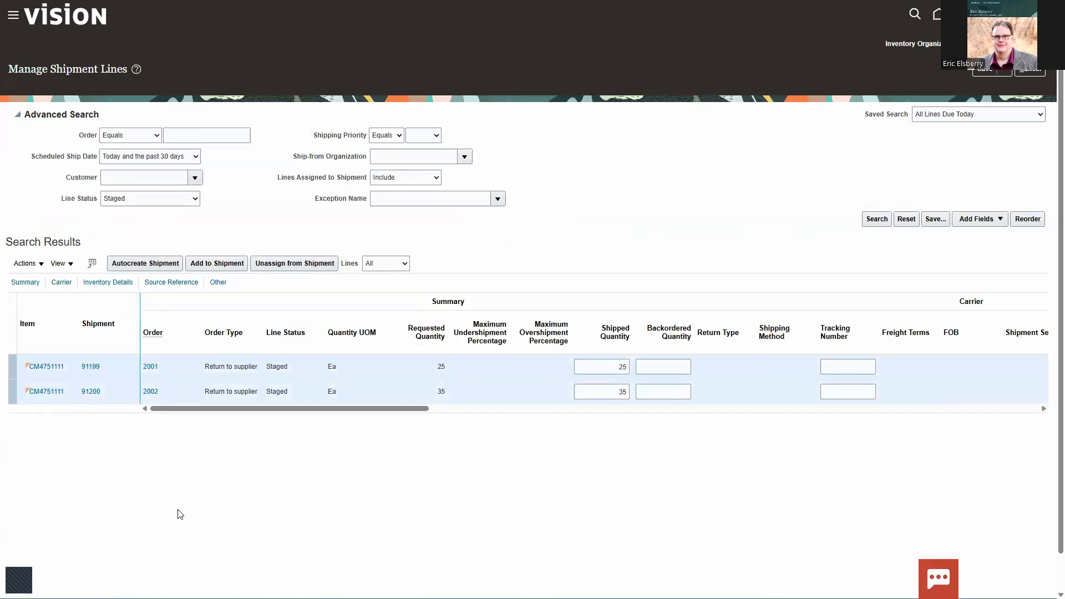
Step: Ship confirm both staged return-to-supplier lines, then save and close back to the Inventory Management dashboard
{"action": "left_click", "coordinate": [117, 365]}
{"action": "left_click", "coordinate": [104, 393], "text": "ctrl"}
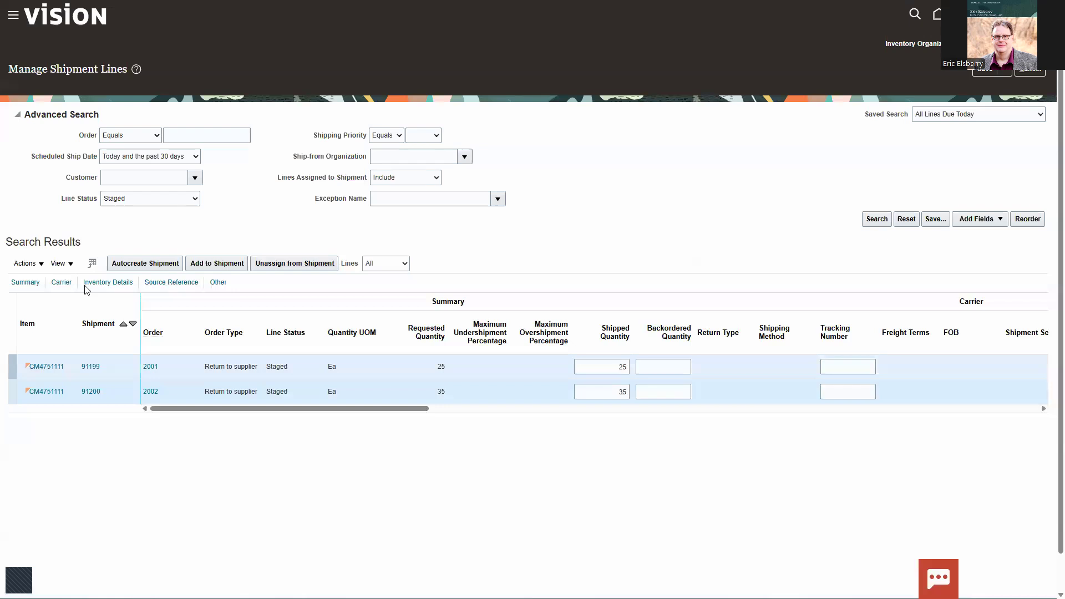
{"action": "left_click", "coordinate": [29, 264]}
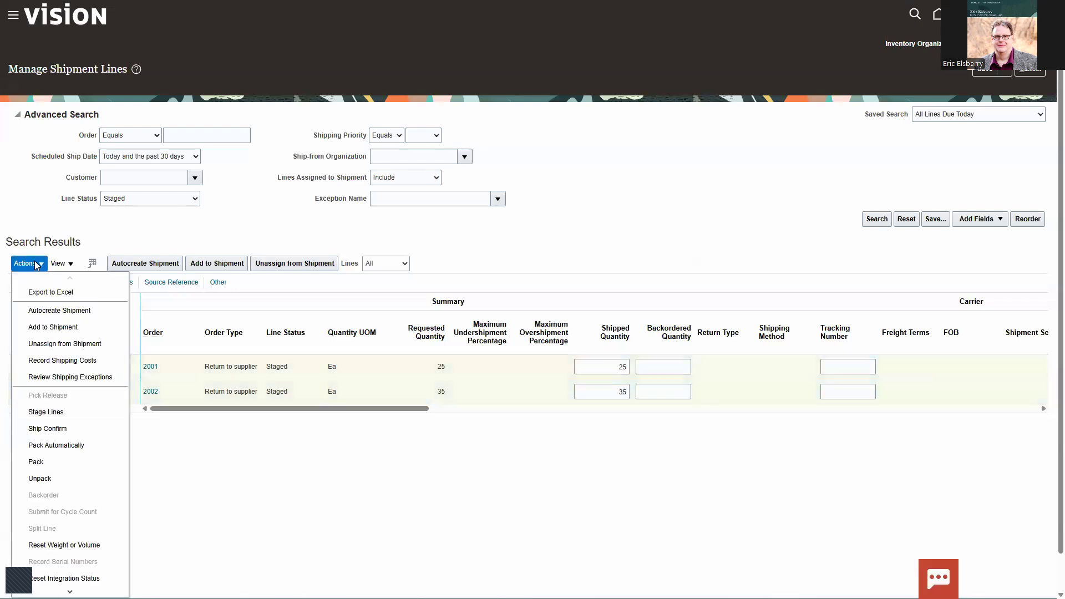
{"action": "left_click", "coordinate": [46, 429]}
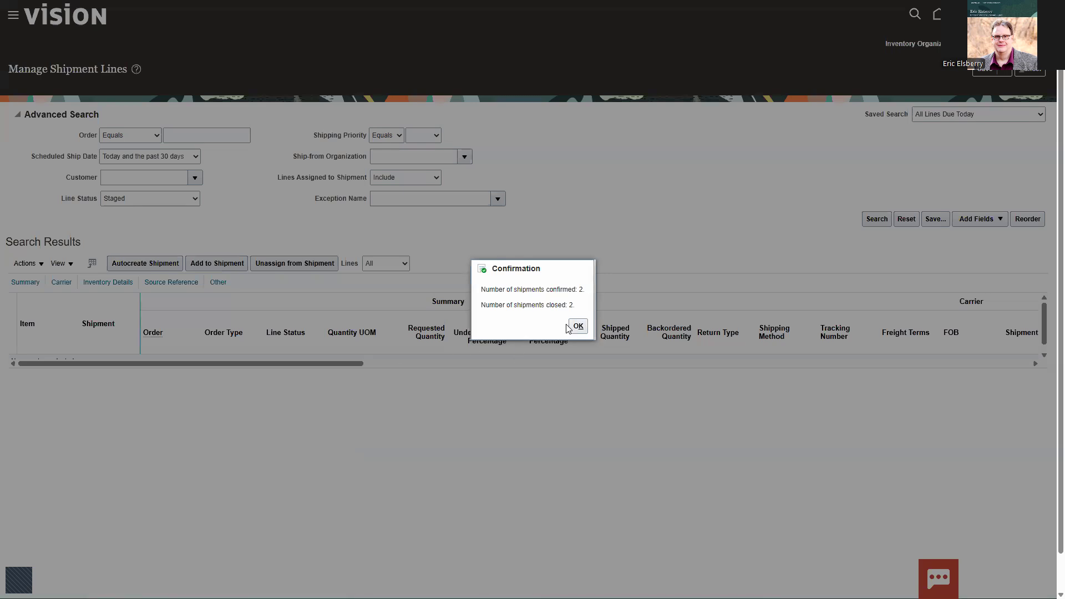
{"action": "left_click", "coordinate": [578, 326]}
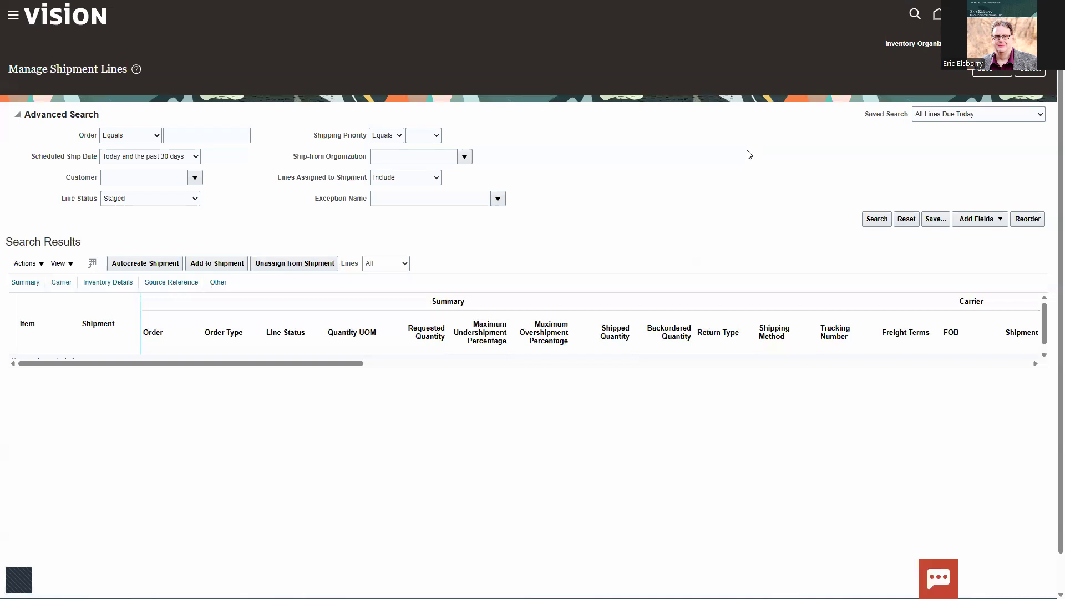
{"action": "left_click", "coordinate": [1006, 71]}
{"action": "left_click", "coordinate": [981, 92]}
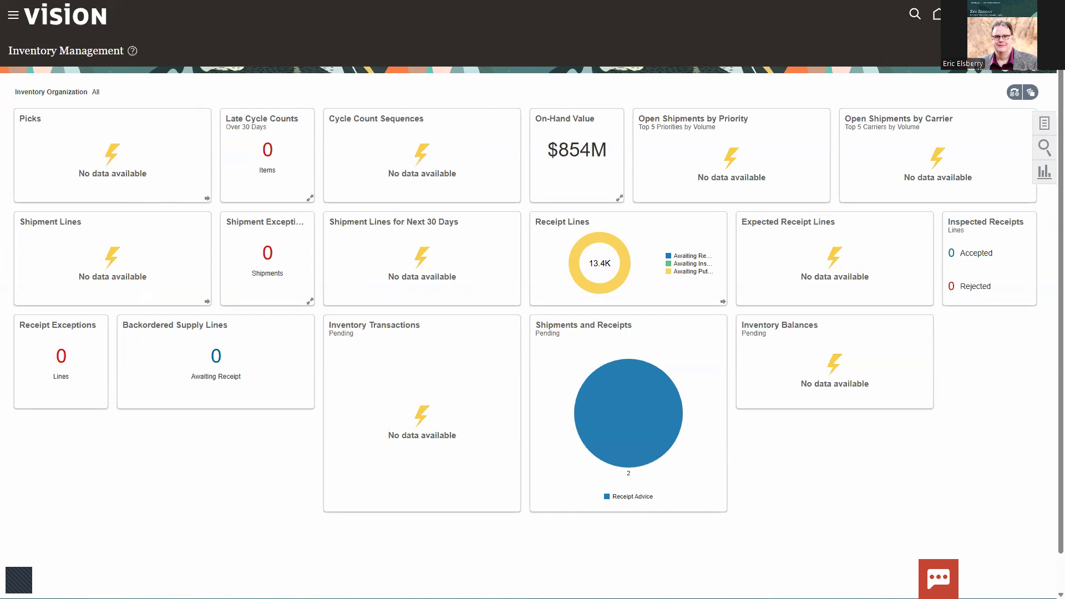
Step: Switch to the Payables Invoices work area and open the Import Payables Invoices request
{"action": "key", "text": "ctrl+Tab"}
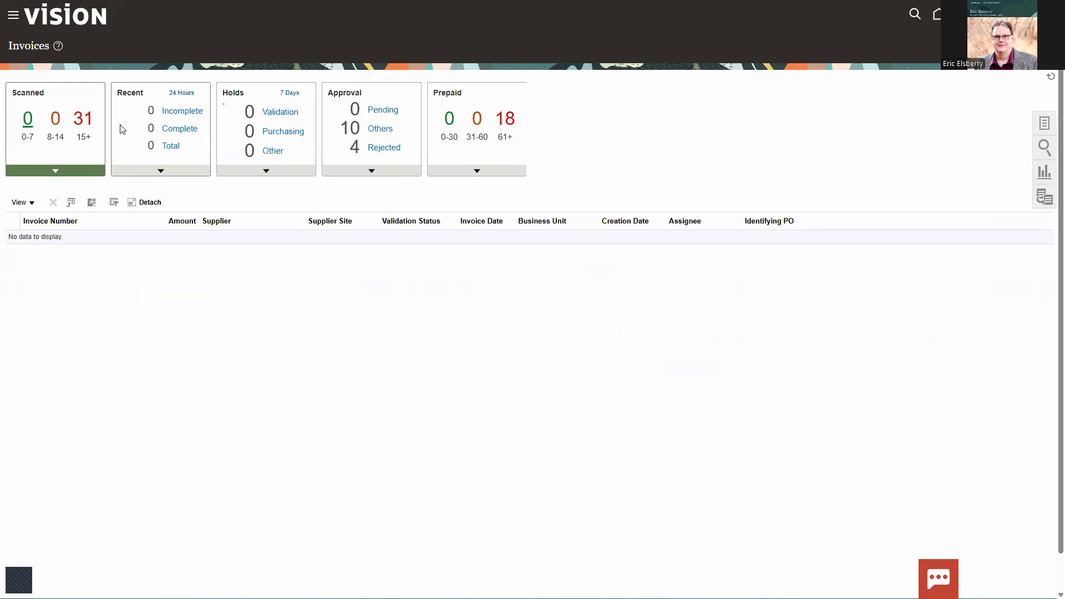
{"action": "left_click", "coordinate": [1046, 124]}
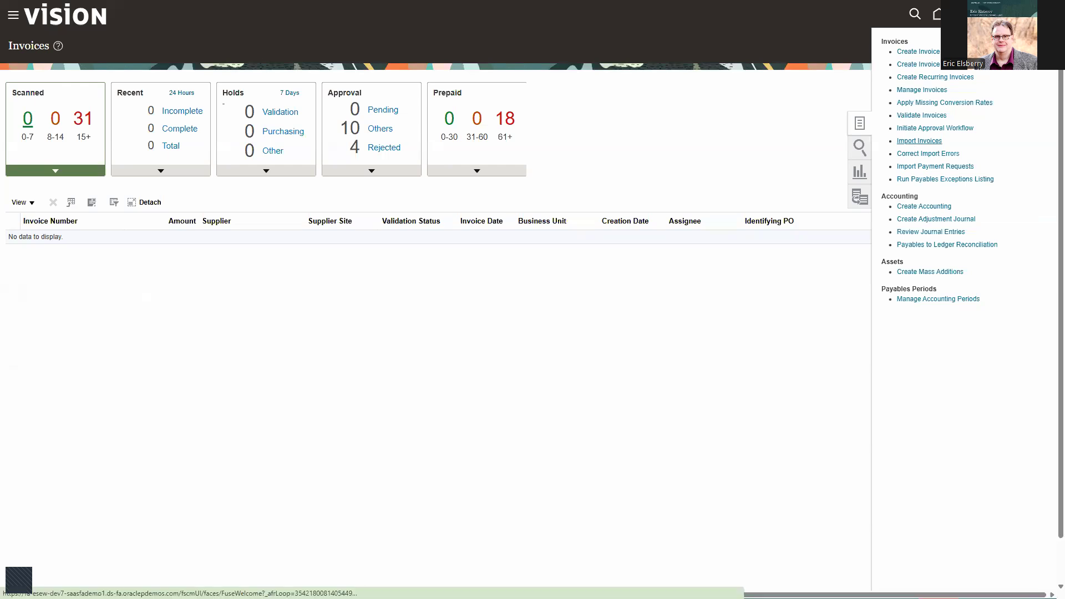
{"action": "left_click", "coordinate": [919, 141]}
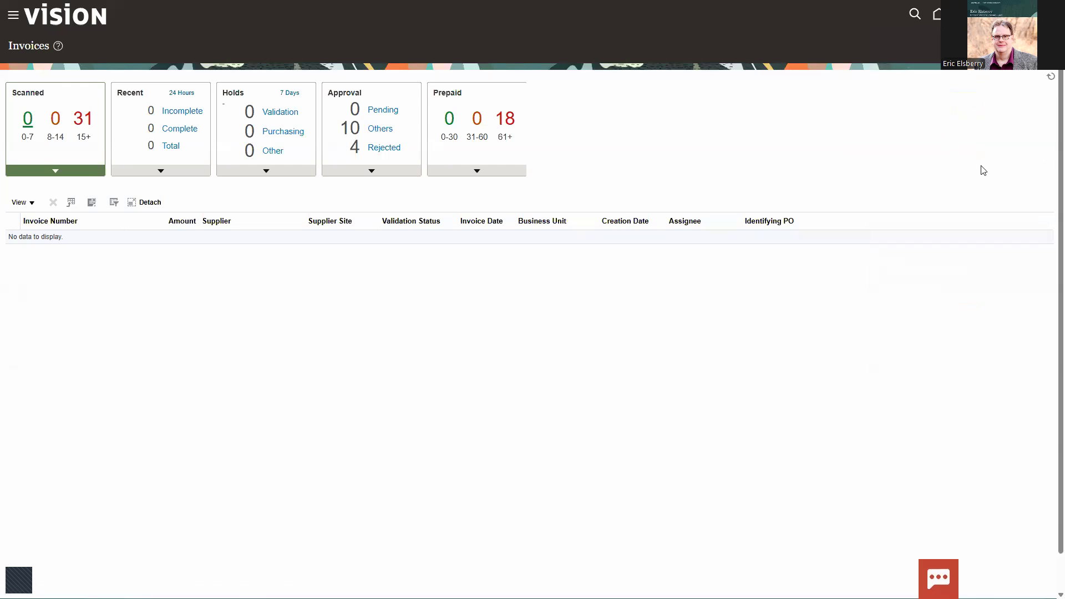
{"action": "left_click", "coordinate": [1042, 125]}
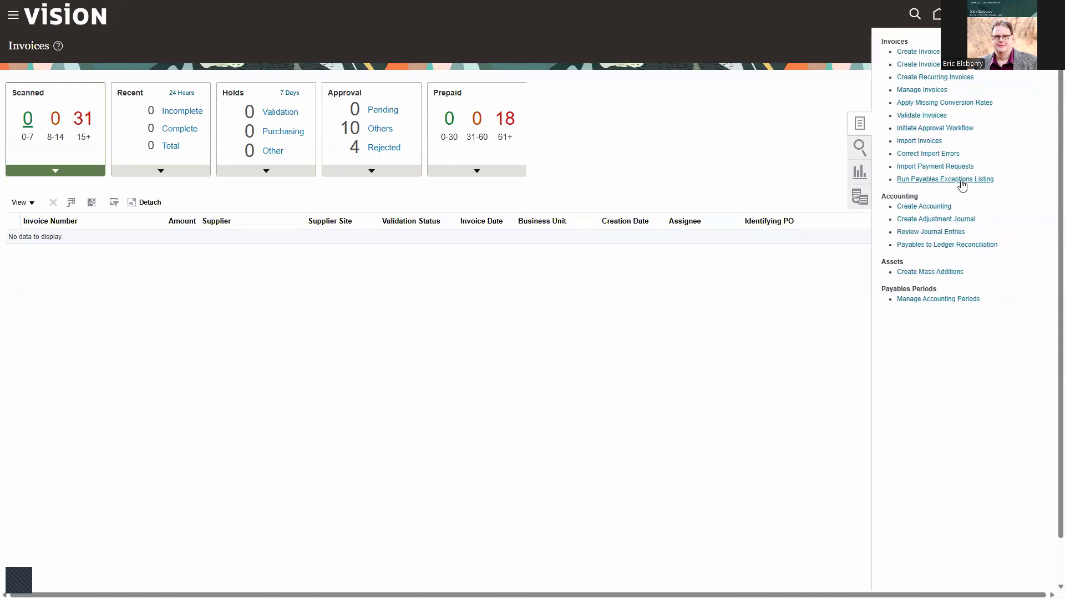
{"action": "left_click", "coordinate": [912, 142]}
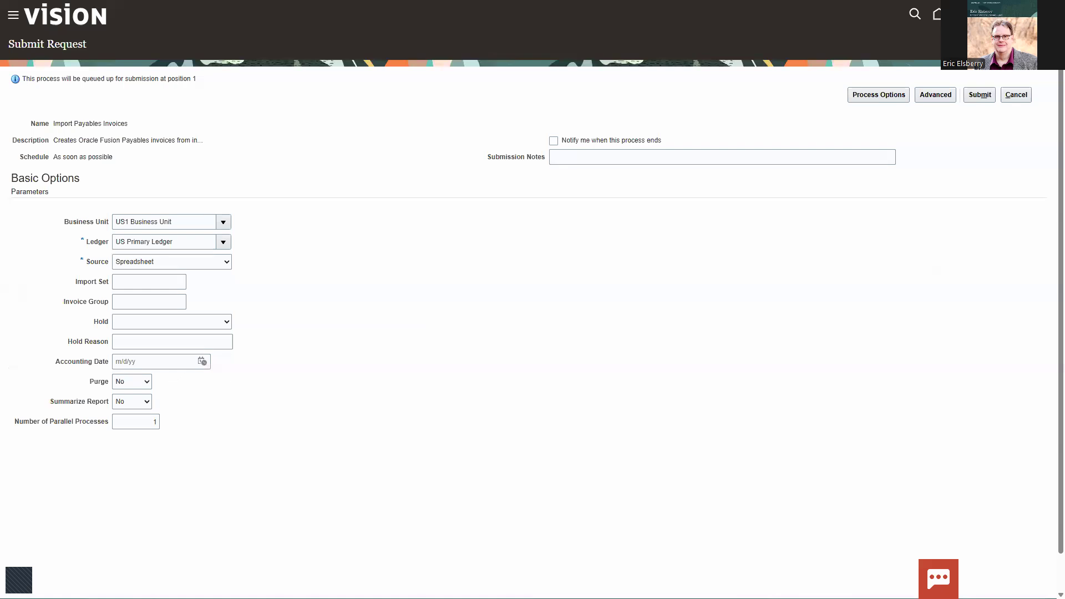
Step: Submit the invoice import for US1 Business Unit and US Primary Ledger with the source set to Return to supplier
{"action": "left_click", "coordinate": [139, 410]}
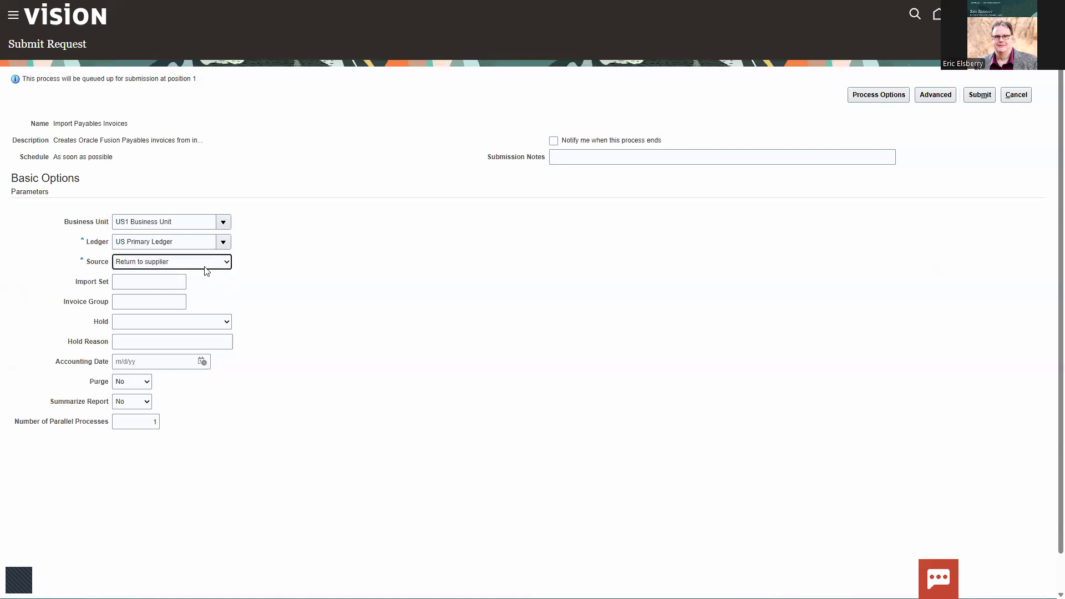
{"action": "left_click", "coordinate": [217, 287]}
{"action": "left_click", "coordinate": [976, 94]}
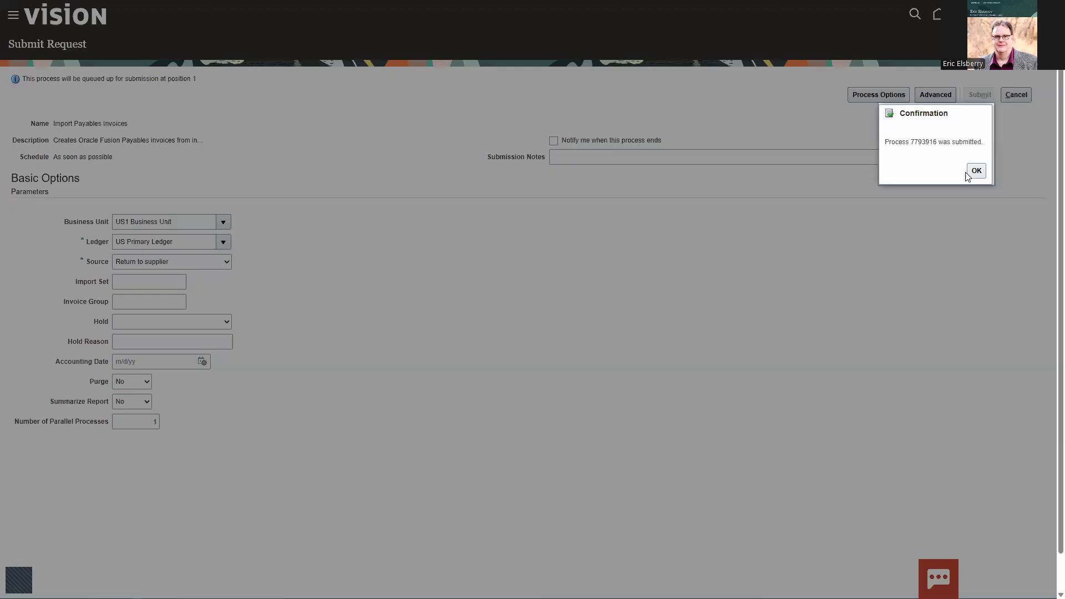
{"action": "left_click", "coordinate": [973, 170]}
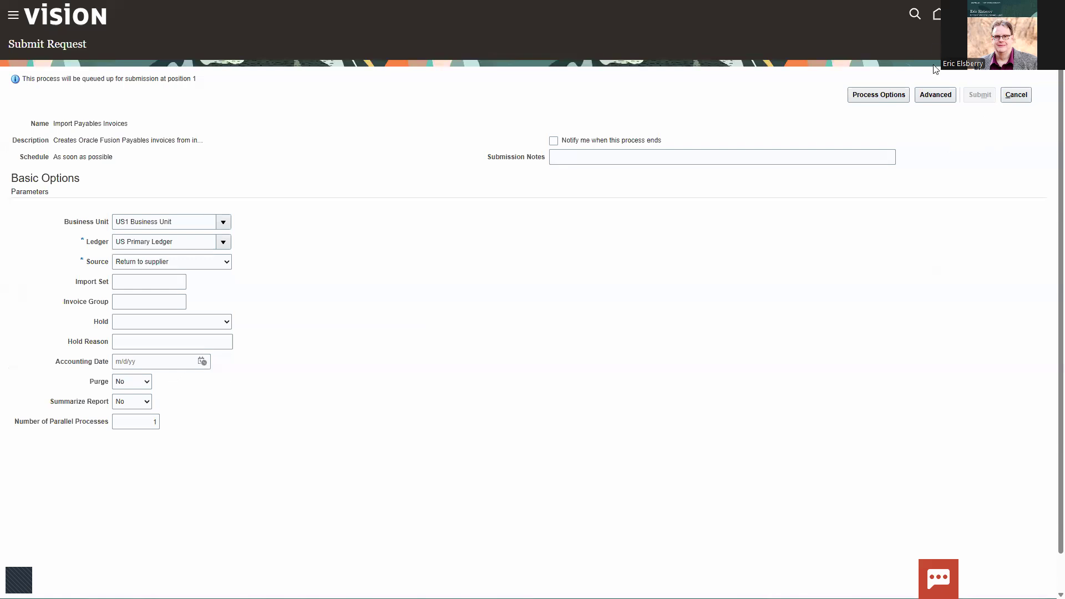
Step: Return to the Payables Invoices work area and open Manage Invoices
{"action": "left_click", "coordinate": [937, 15]}
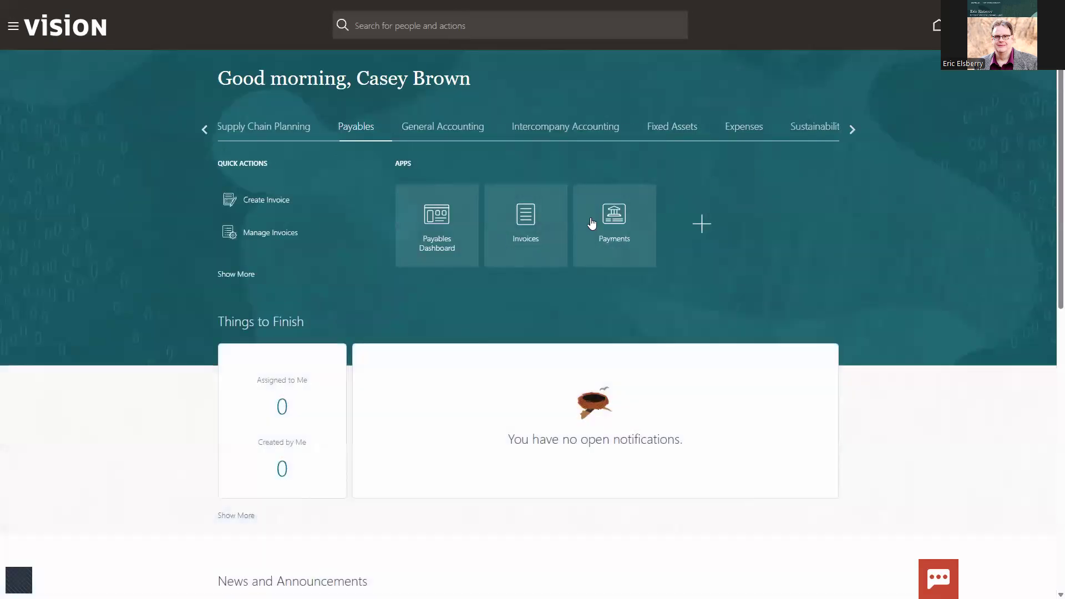
{"action": "left_click", "coordinate": [525, 223]}
{"action": "left_click", "coordinate": [1043, 125]}
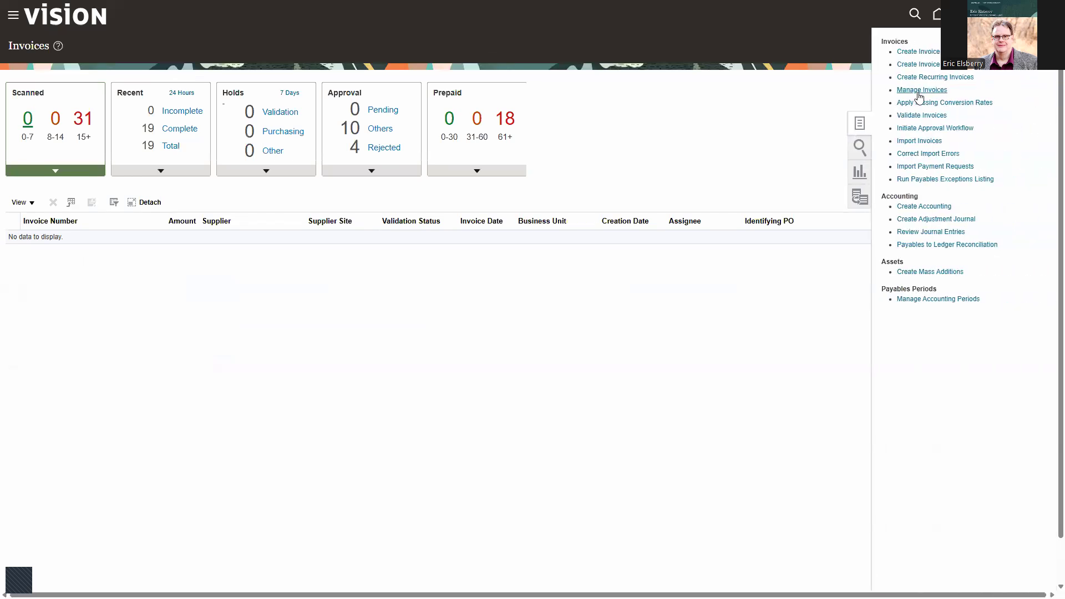
{"action": "left_click", "coordinate": [920, 90]}
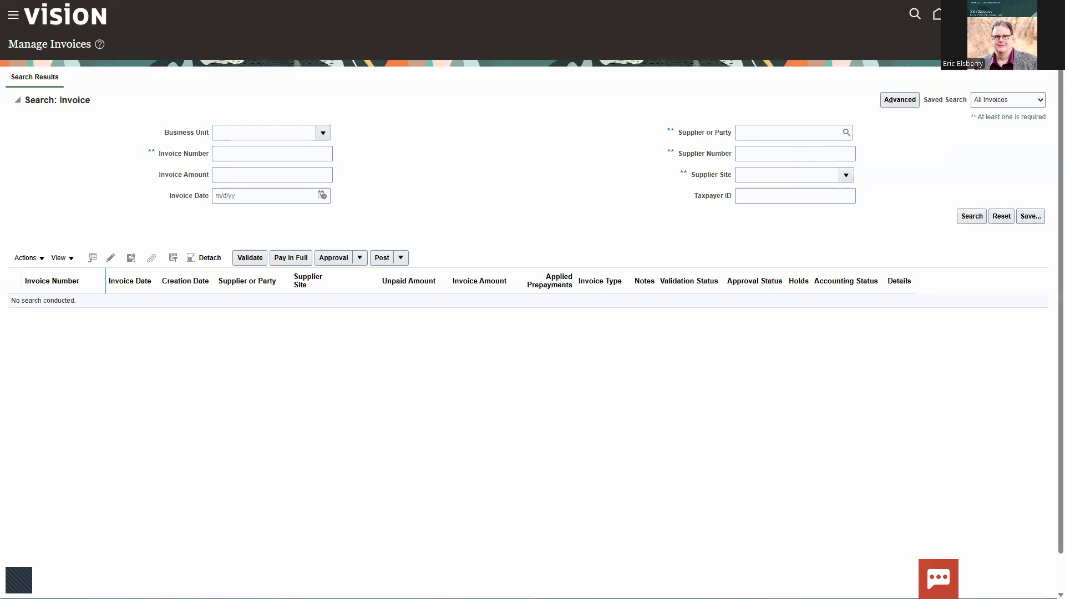
Step: Search for all invoices of the supplier Lee Supplies within a period of 7 days
{"action": "left_click", "coordinate": [751, 135]}
{"action": "type", "text": "Lee Supplies"}
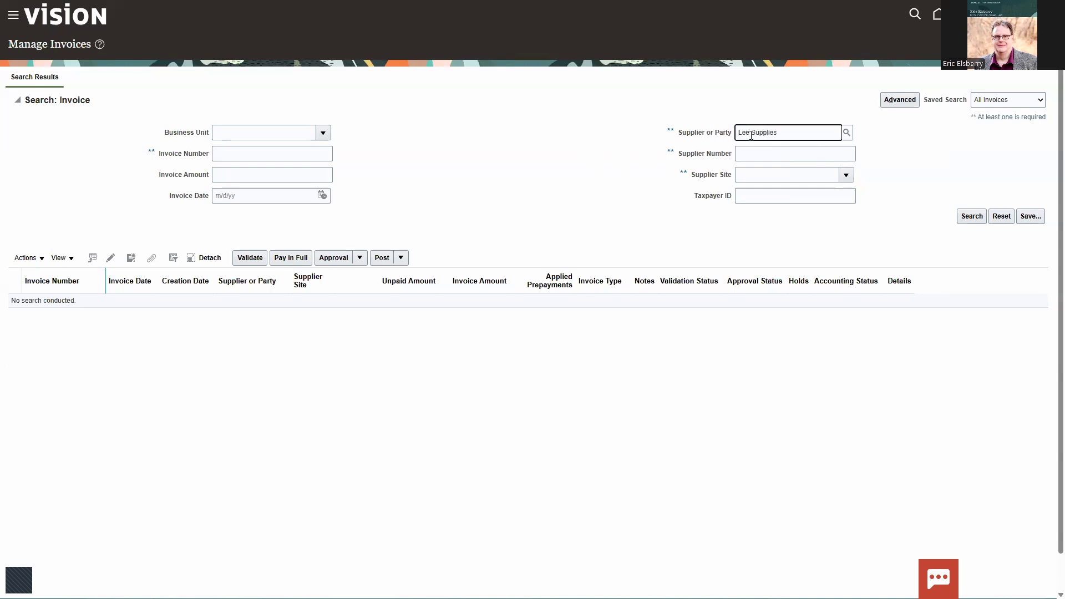
{"action": "left_click", "coordinate": [967, 220]}
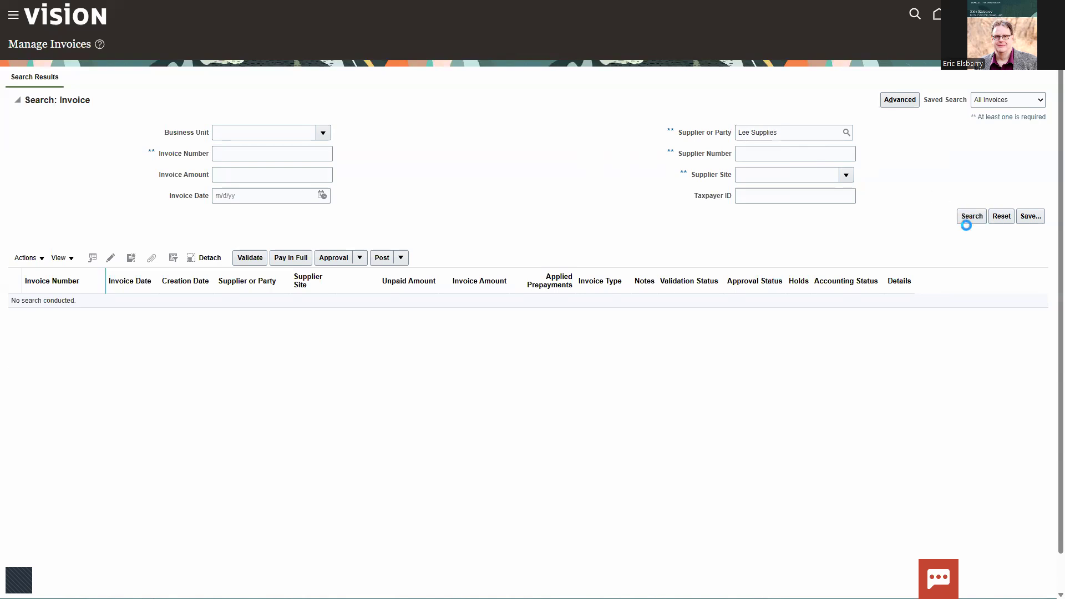
{"action": "left_click", "coordinate": [521, 301]}
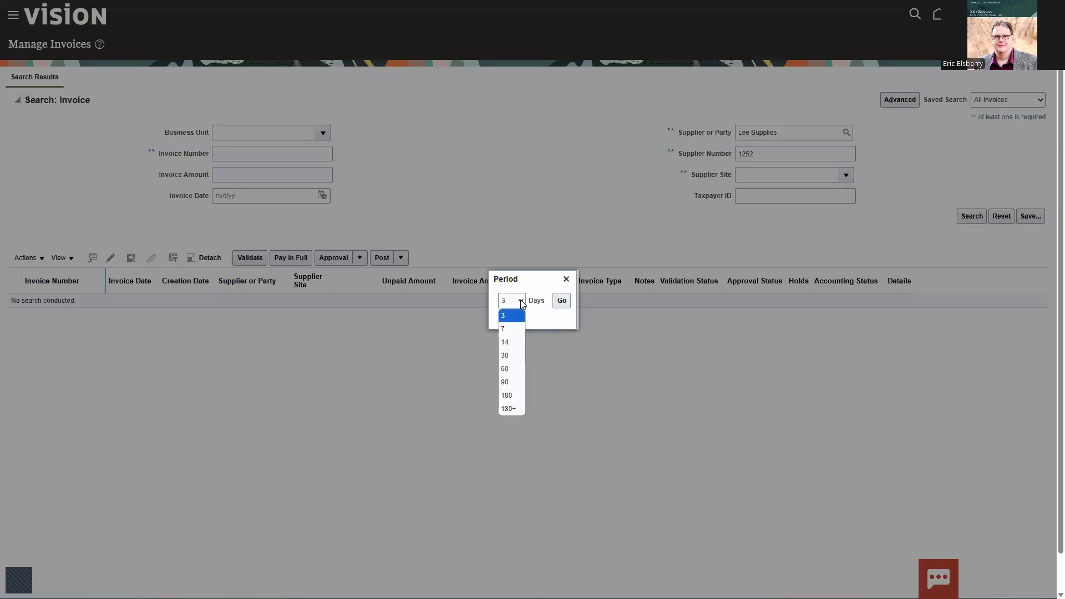
{"action": "left_click", "coordinate": [509, 329]}
{"action": "left_click", "coordinate": [563, 302]}
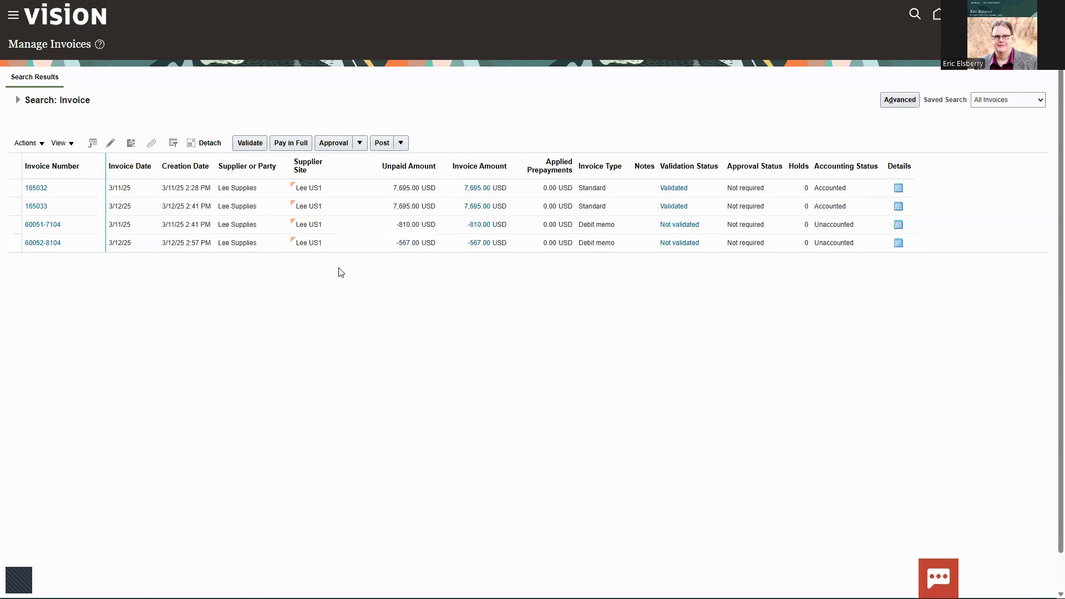
Step: Open the Lee Supplies debit memo dated 3/12/25 and check the quantity on its Wi-Fi item line
{"action": "left_click", "coordinate": [53, 244]}
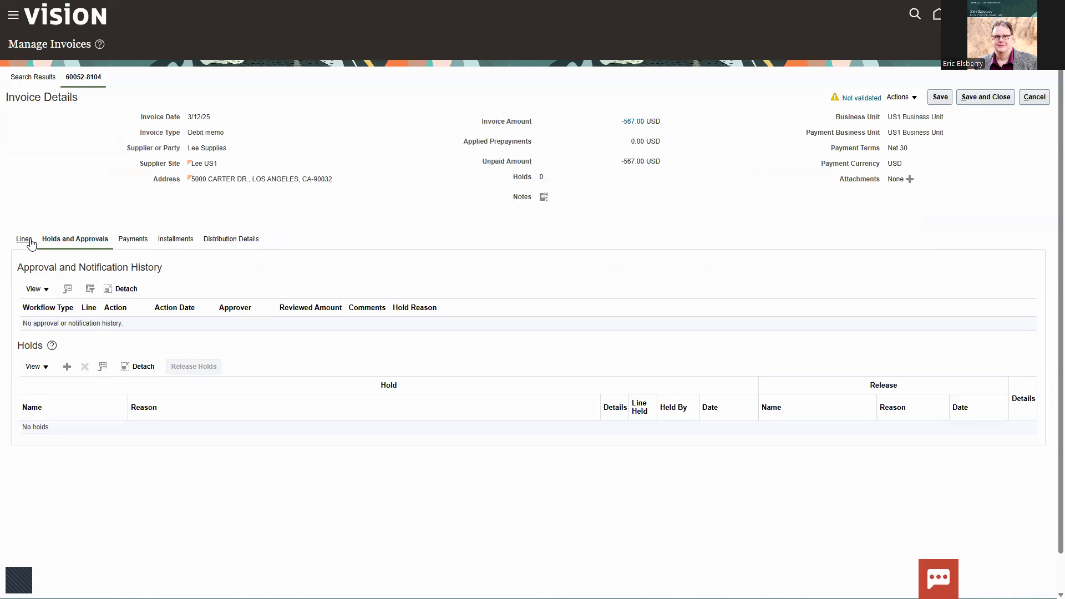
{"action": "left_click", "coordinate": [25, 239]}
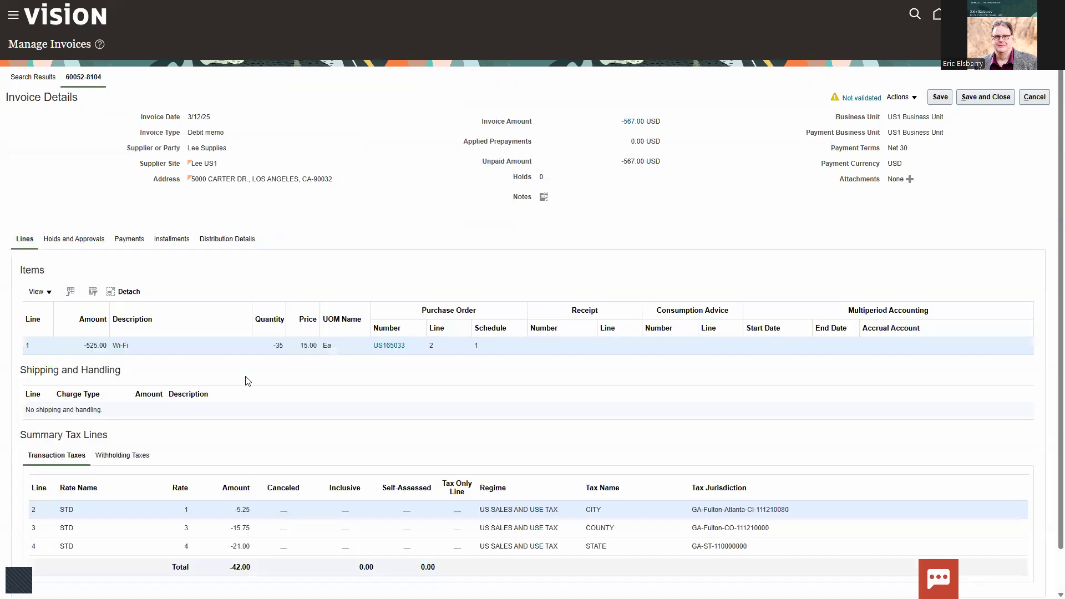
{"action": "double_click", "coordinate": [276, 349]}
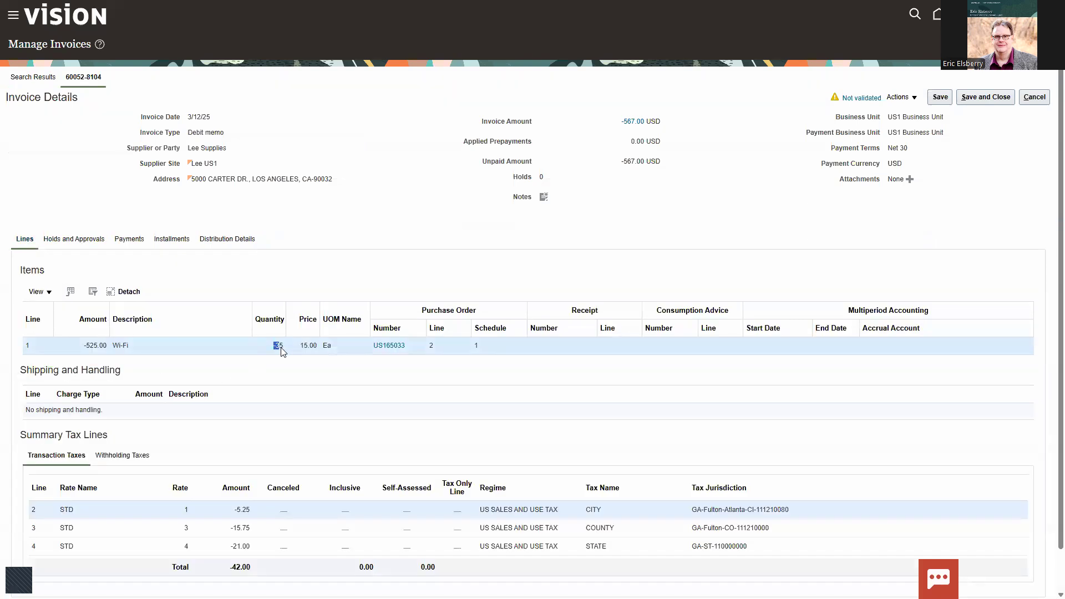